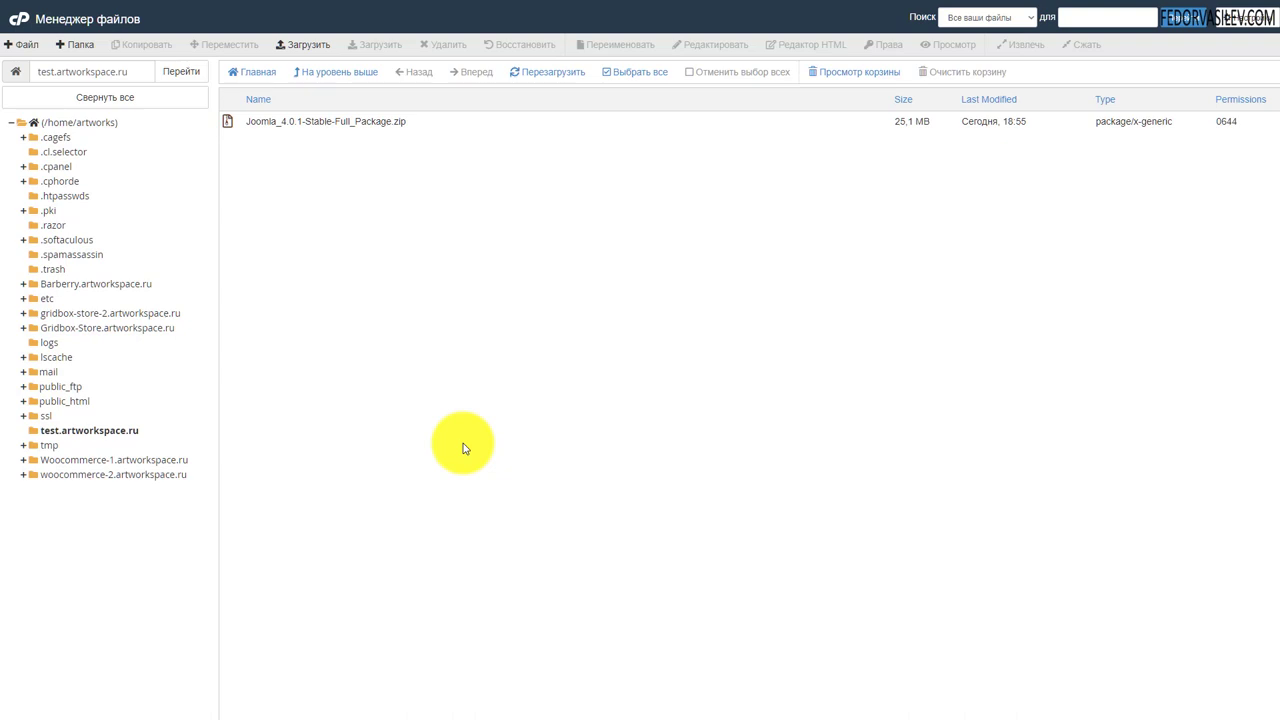
Extract the archive Joomla_4.0.1-Stable-Full_Package.zip into /test.artworkspace.ru and dismiss the extraction results.
click(258, 123)
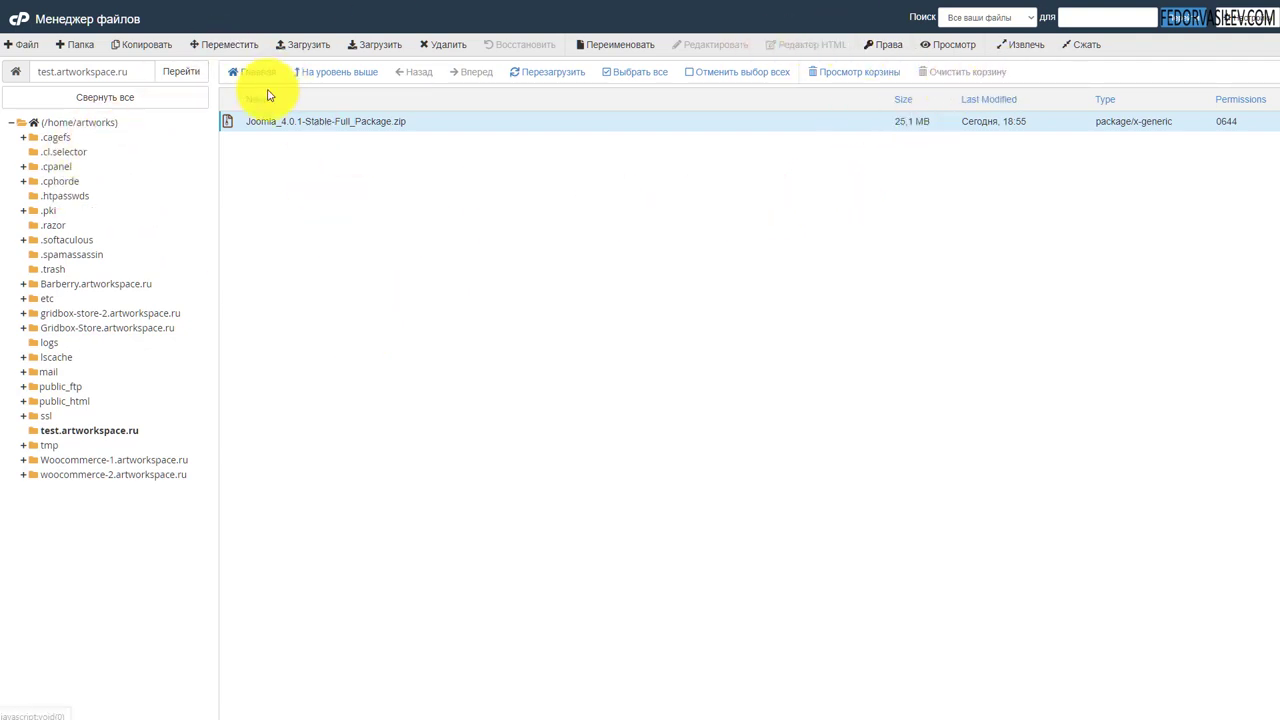
click(1024, 46)
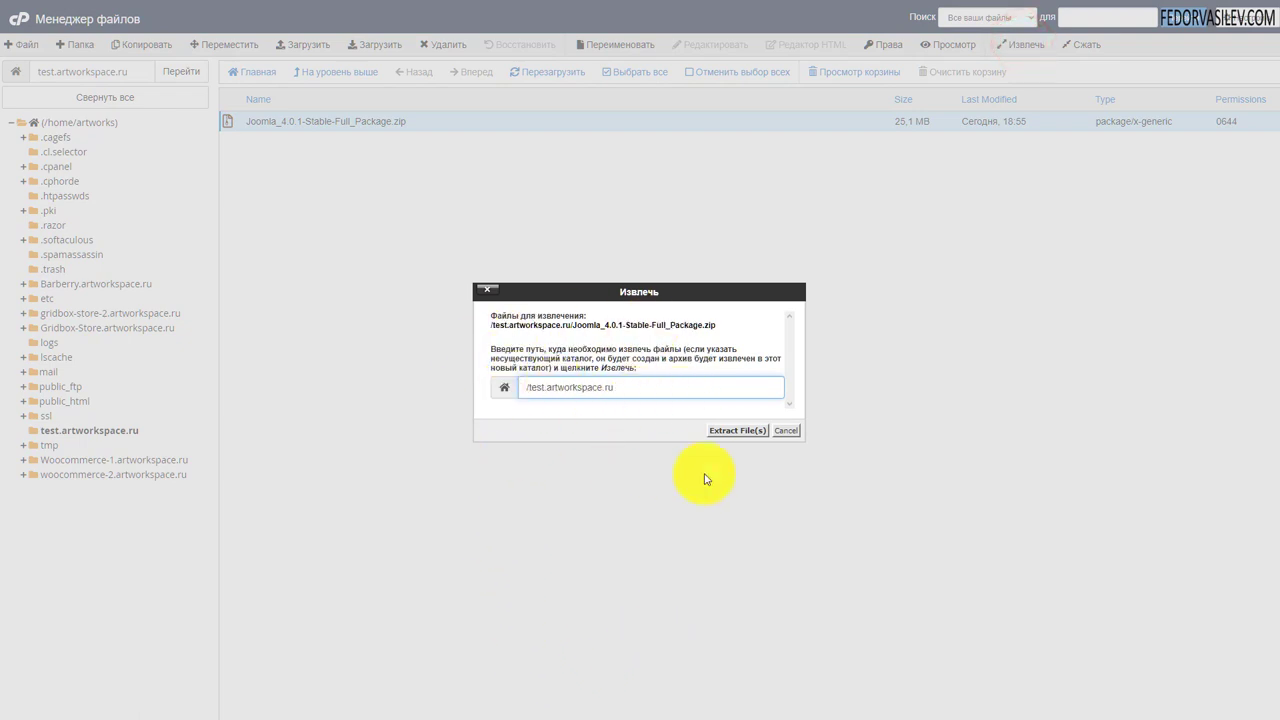
click(736, 432)
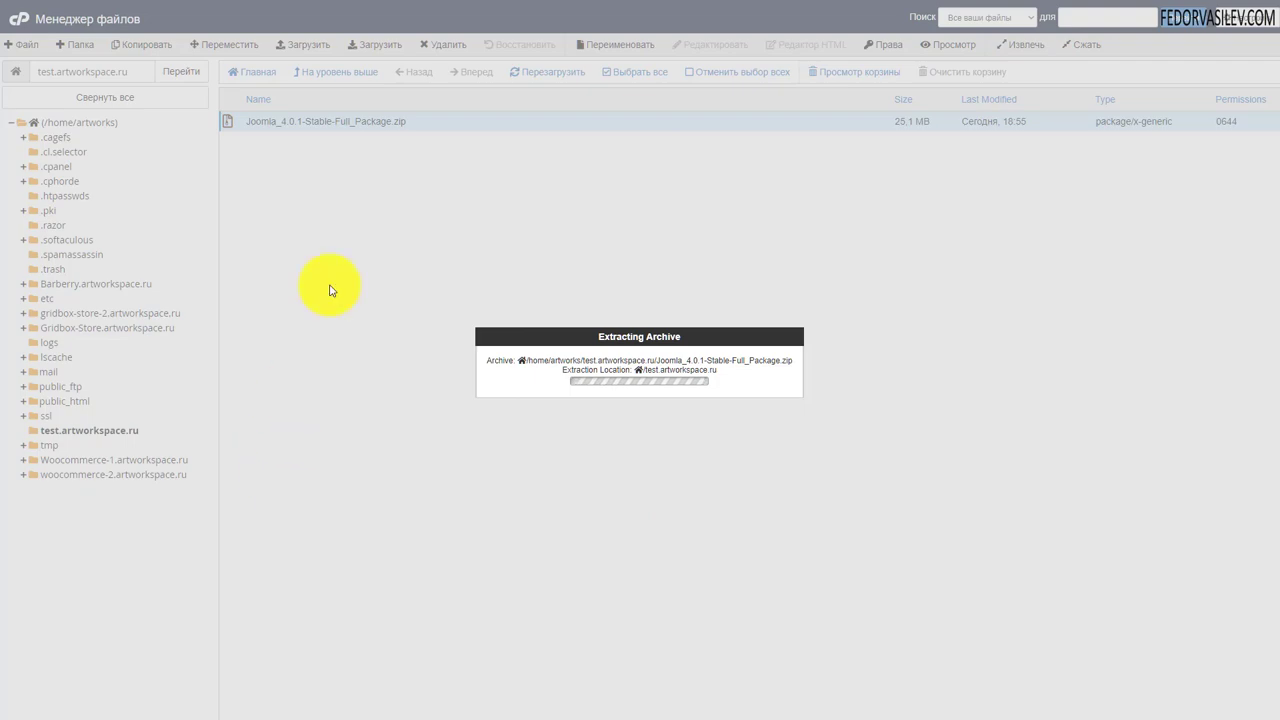
click(845, 505)
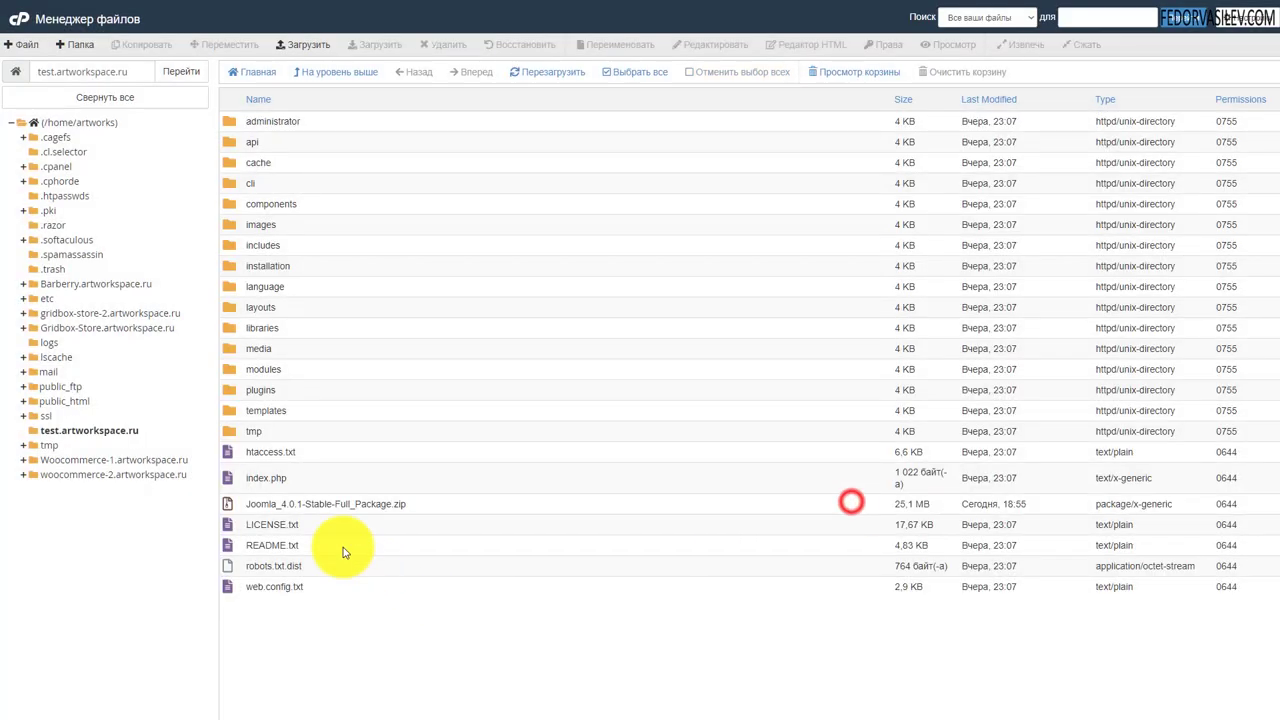
Permanently delete Joomla_4.0.1-Stable-Full_Package.zip from the site folder, bypassing the trash.
click(414, 504)
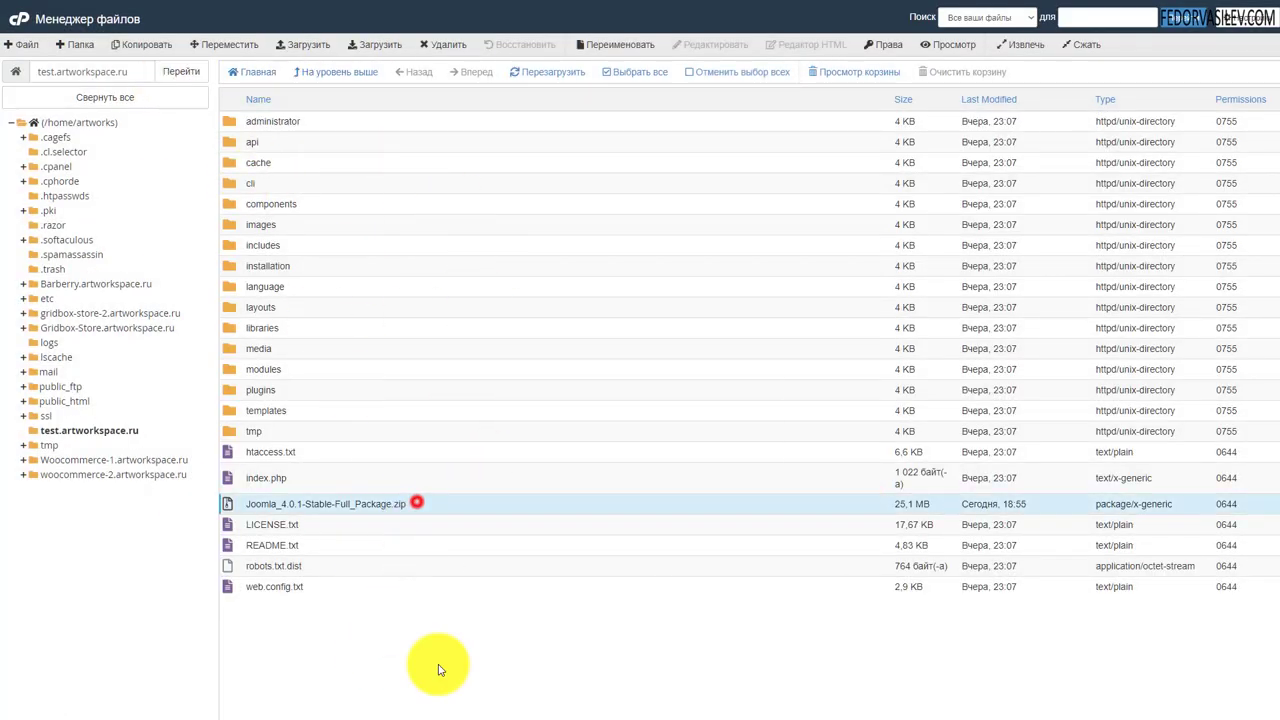
click(446, 44)
click(505, 369)
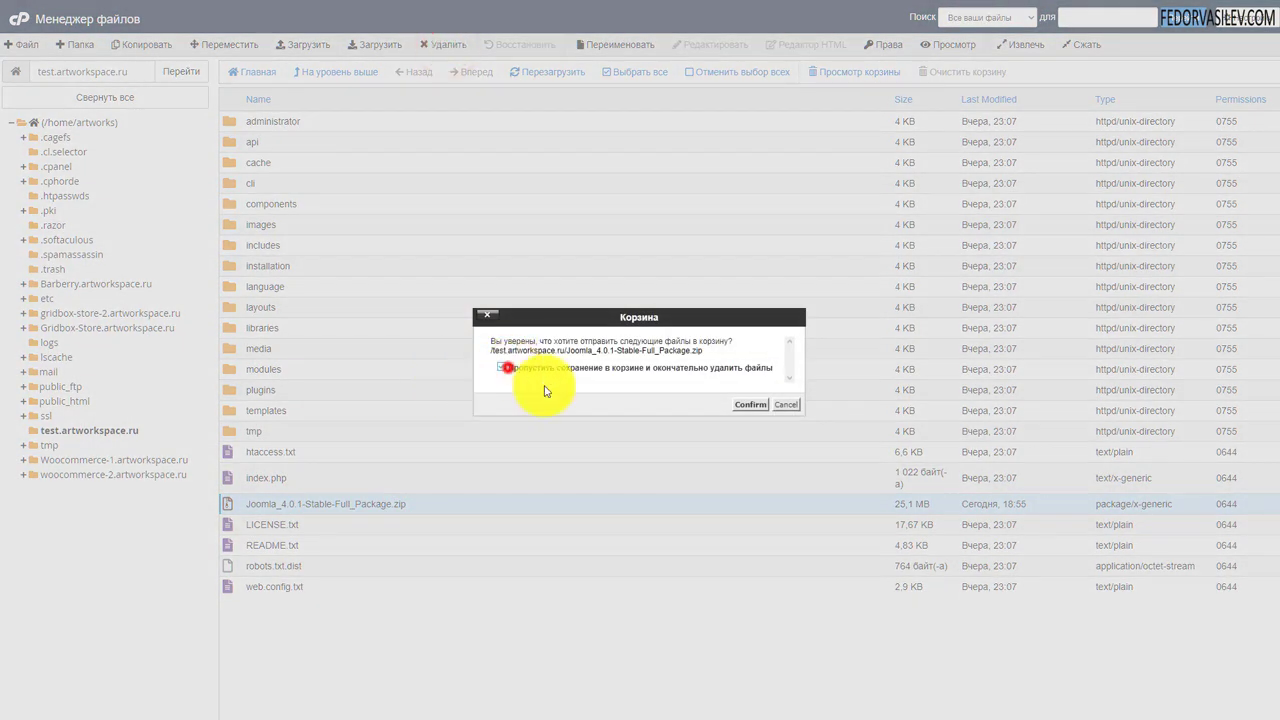
click(750, 404)
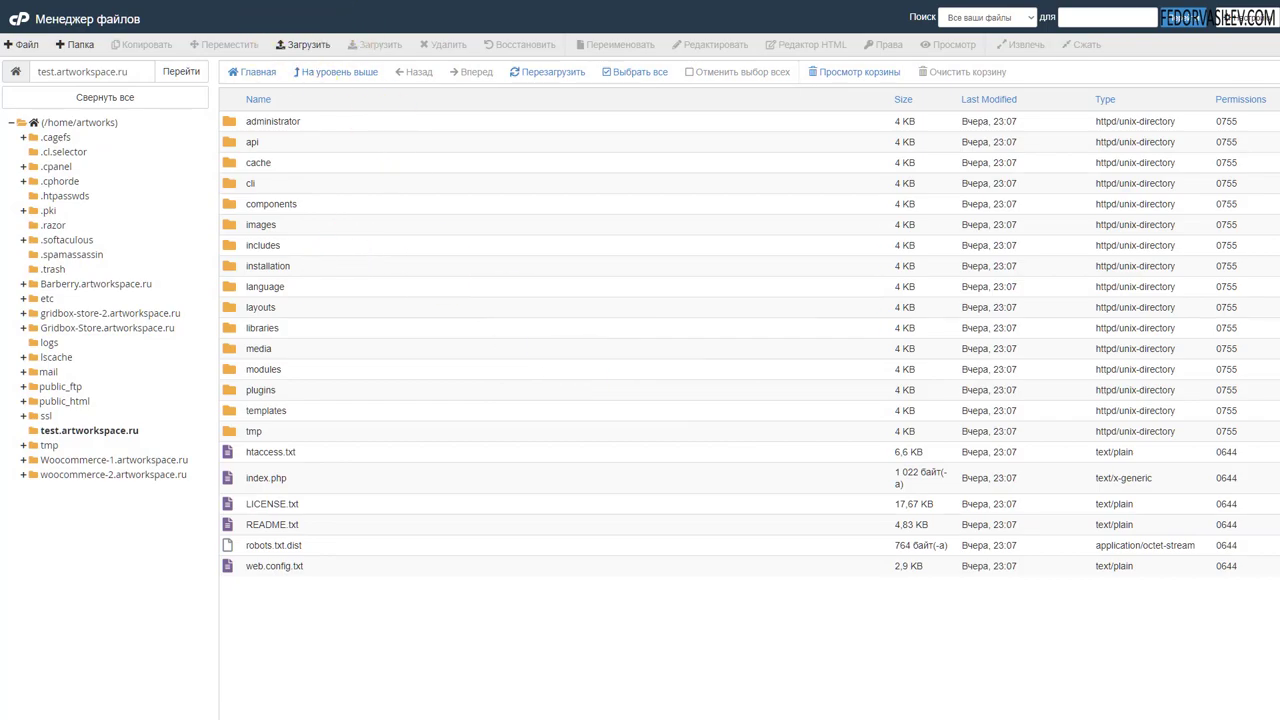
Check the artworks_test database in phpMyAdmin, and the installation folder and site path test.artworkspace.ru in the file manager.
click(276, 7)
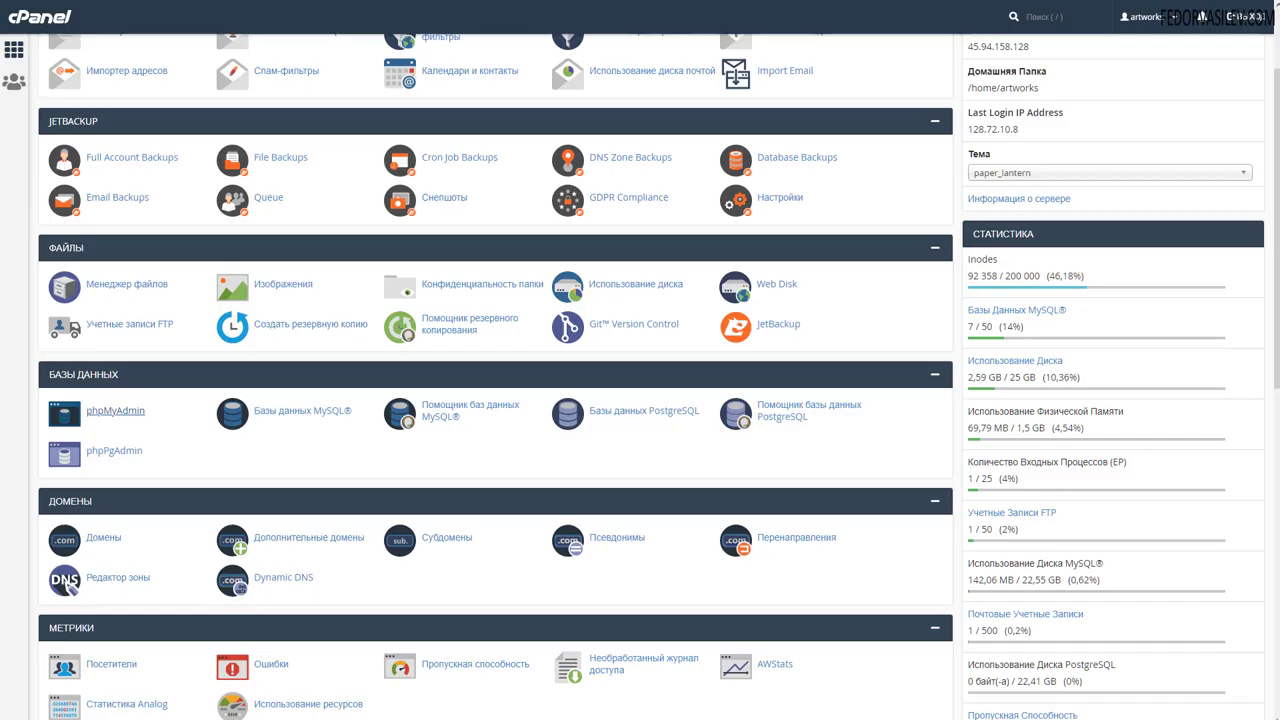
click(113, 413)
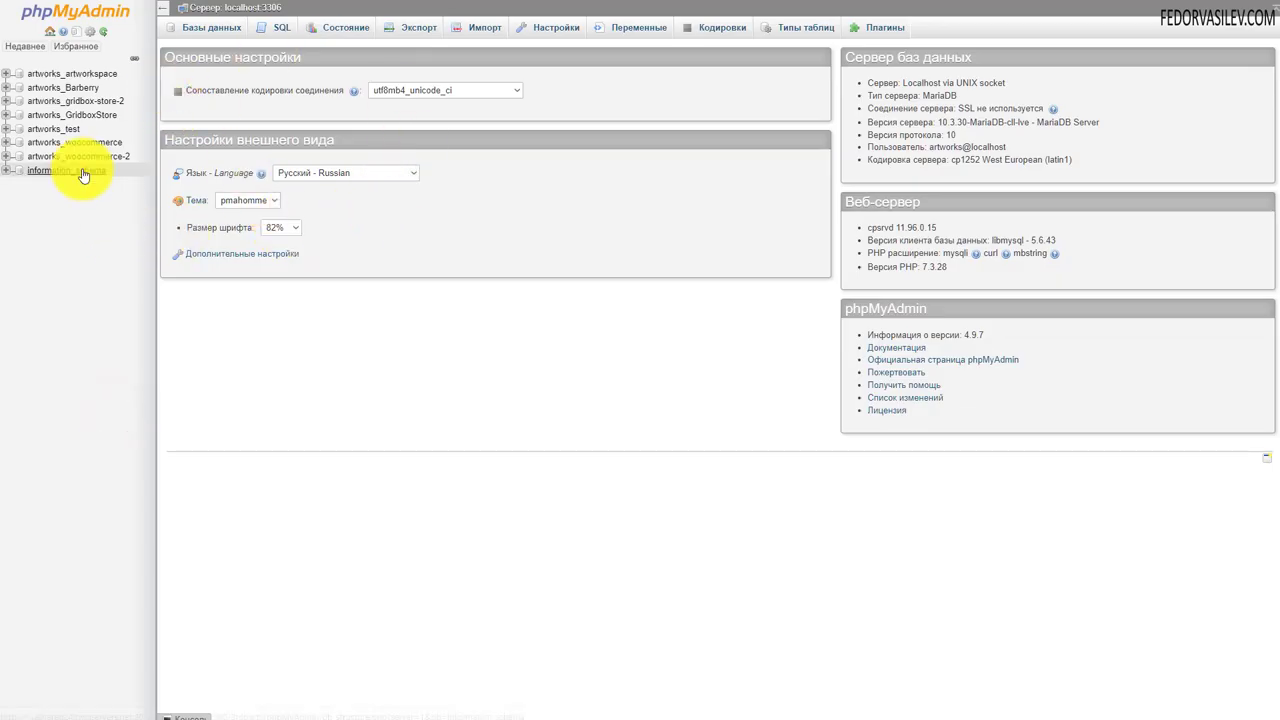
click(51, 129)
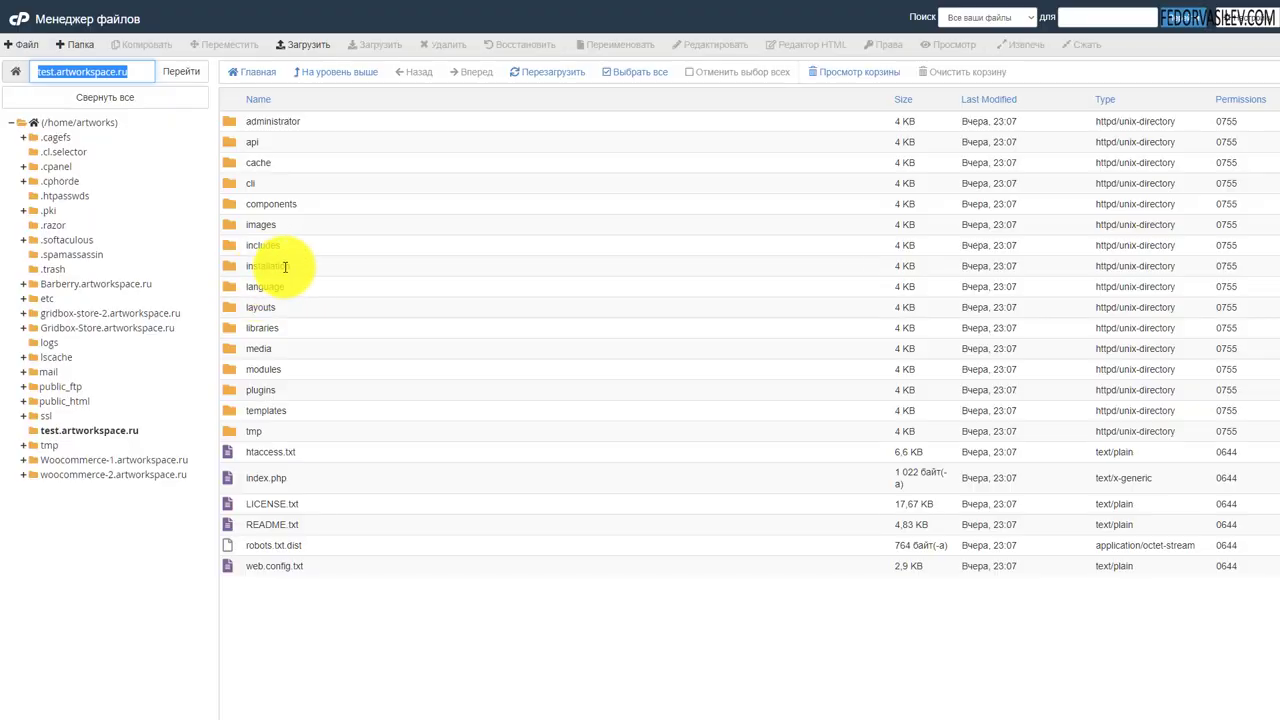
click(300, 266)
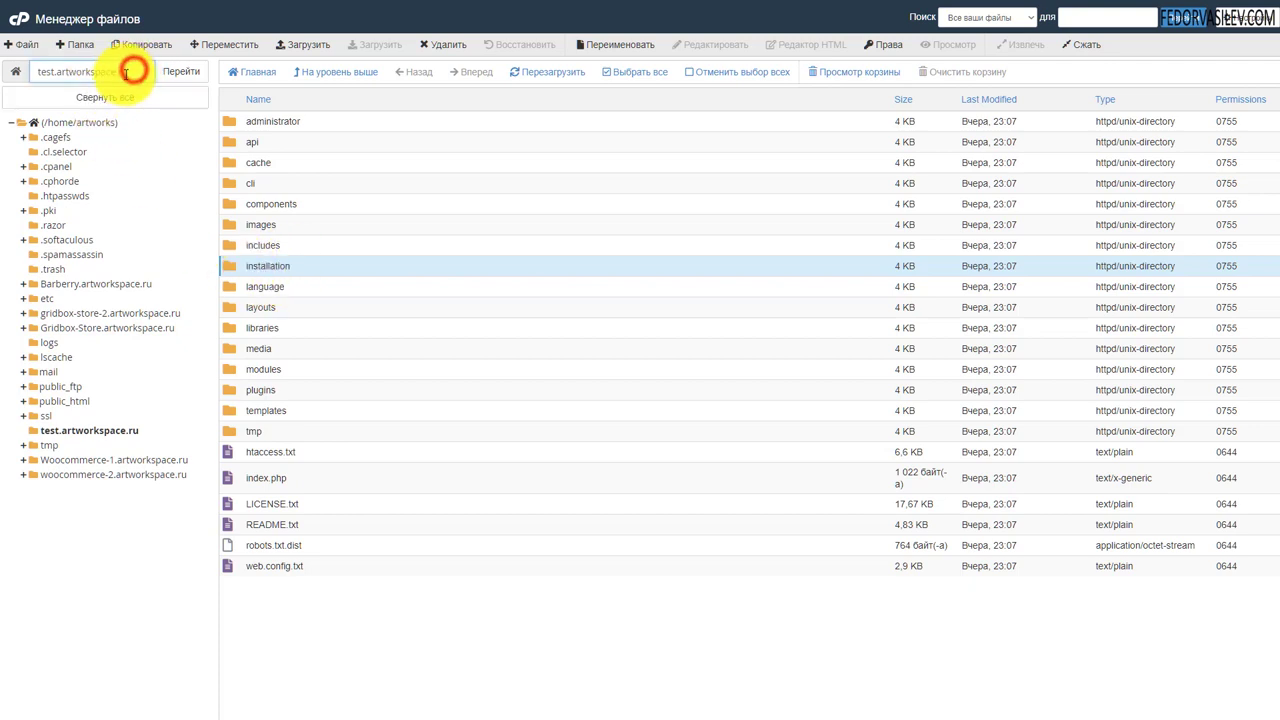
drag(128, 70, 14, 77)
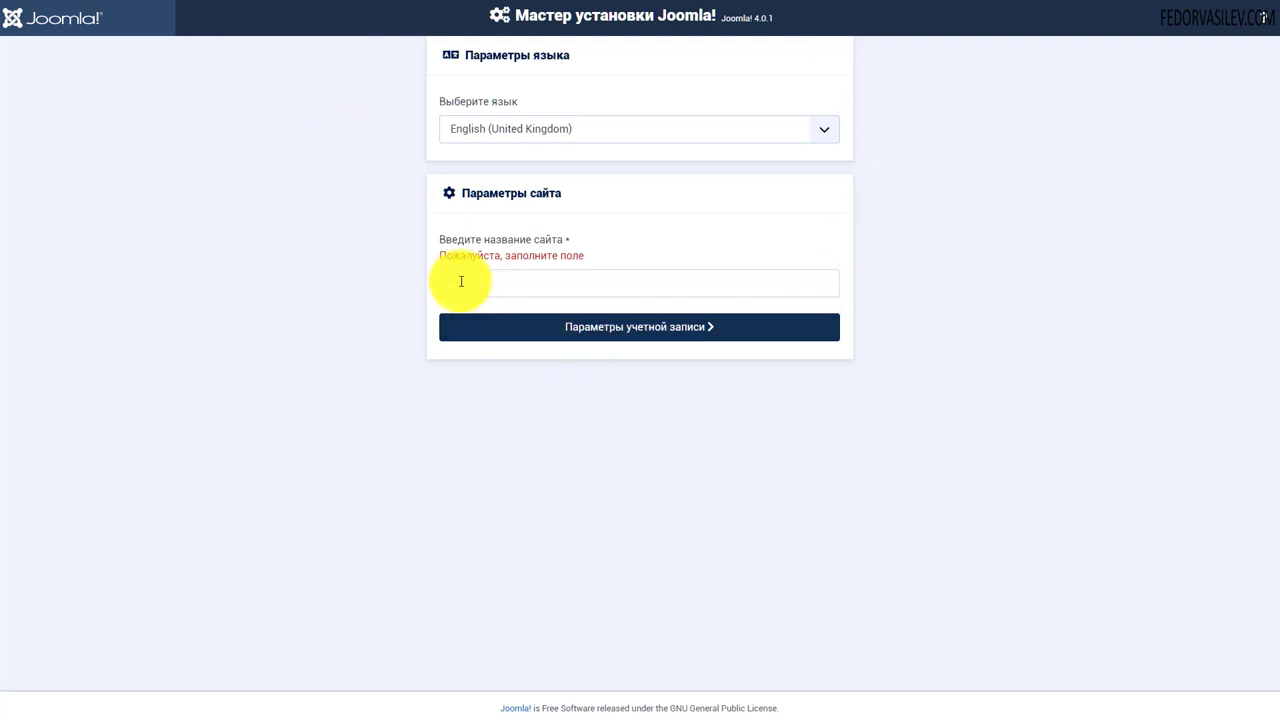
Set the Joomla installer's language to Русский (Россия).
click(481, 129)
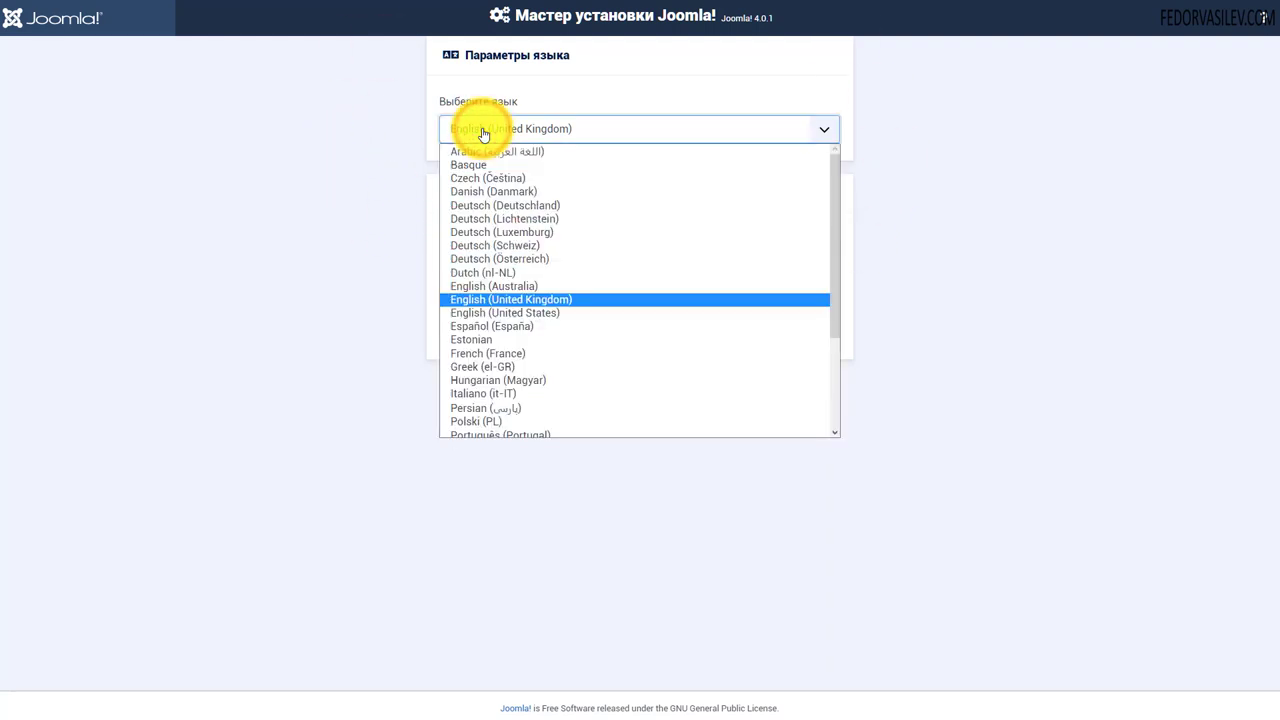
scroll(521, 300, down, 3)
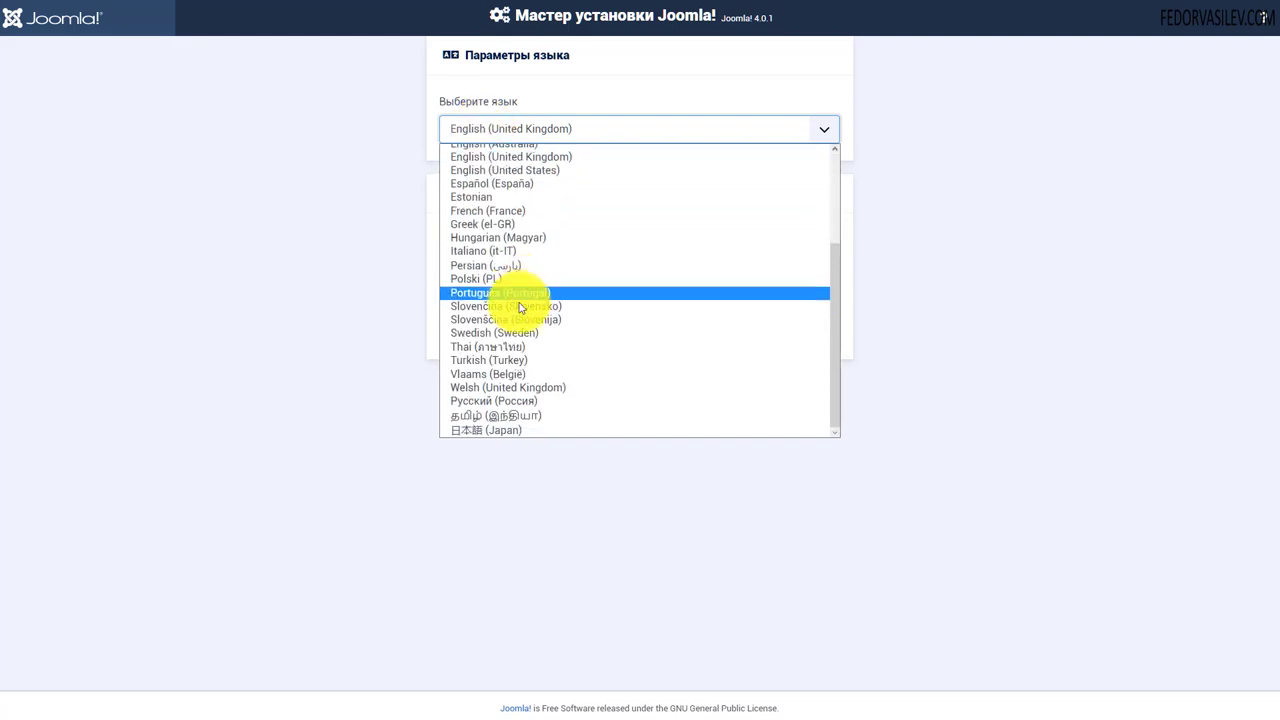
click(503, 401)
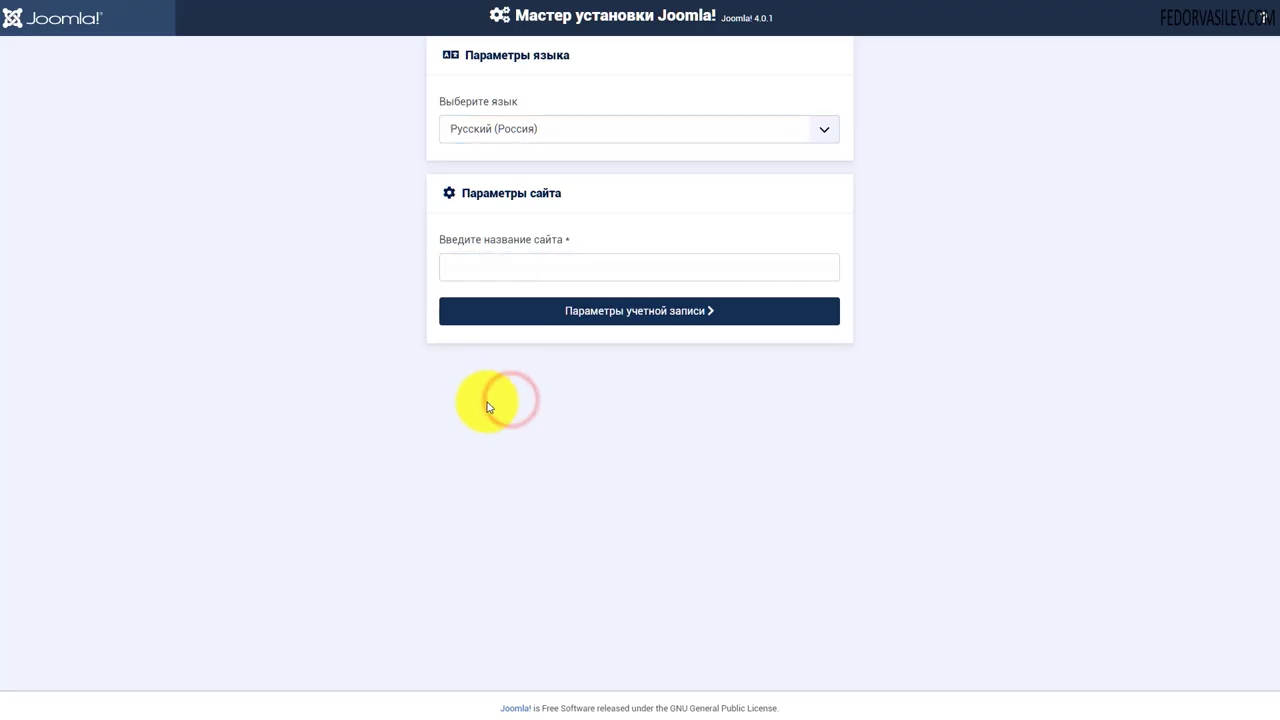
Enter joomla-4 as the site name and continue to the account settings.
click(491, 268)
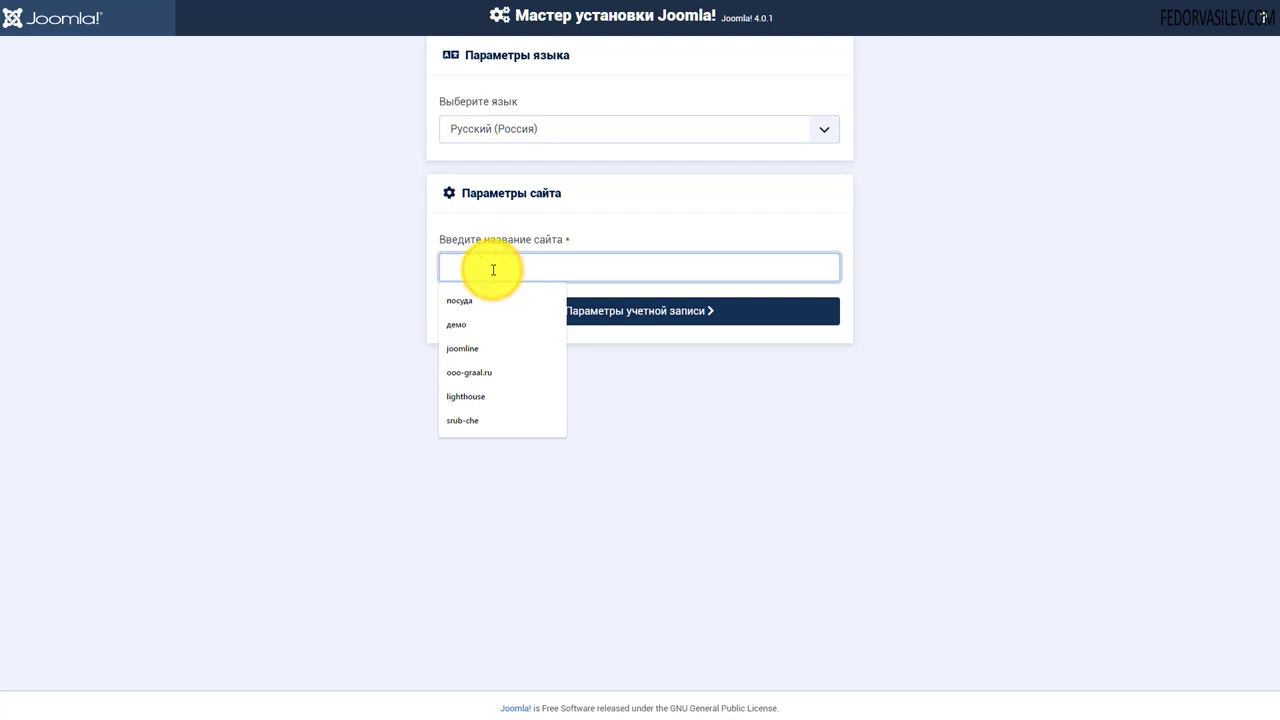
text(joomla-4)
click(655, 234)
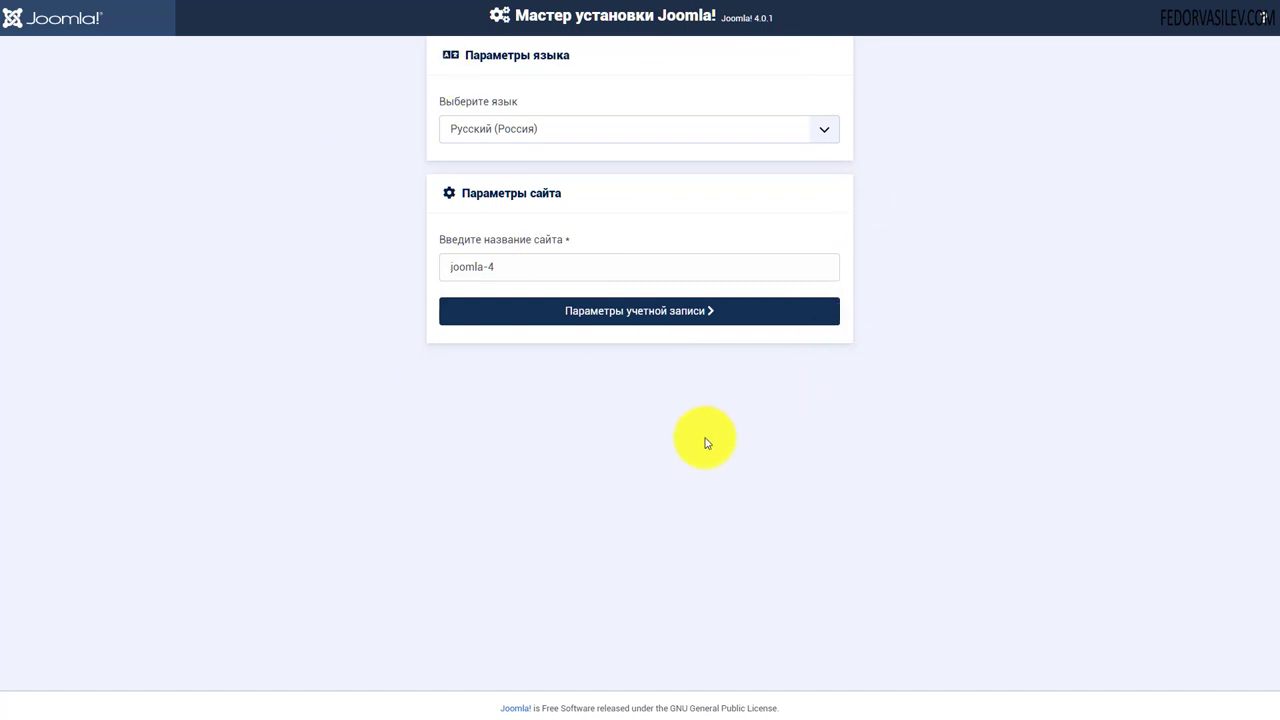
triple_click(530, 264)
click(323, 345)
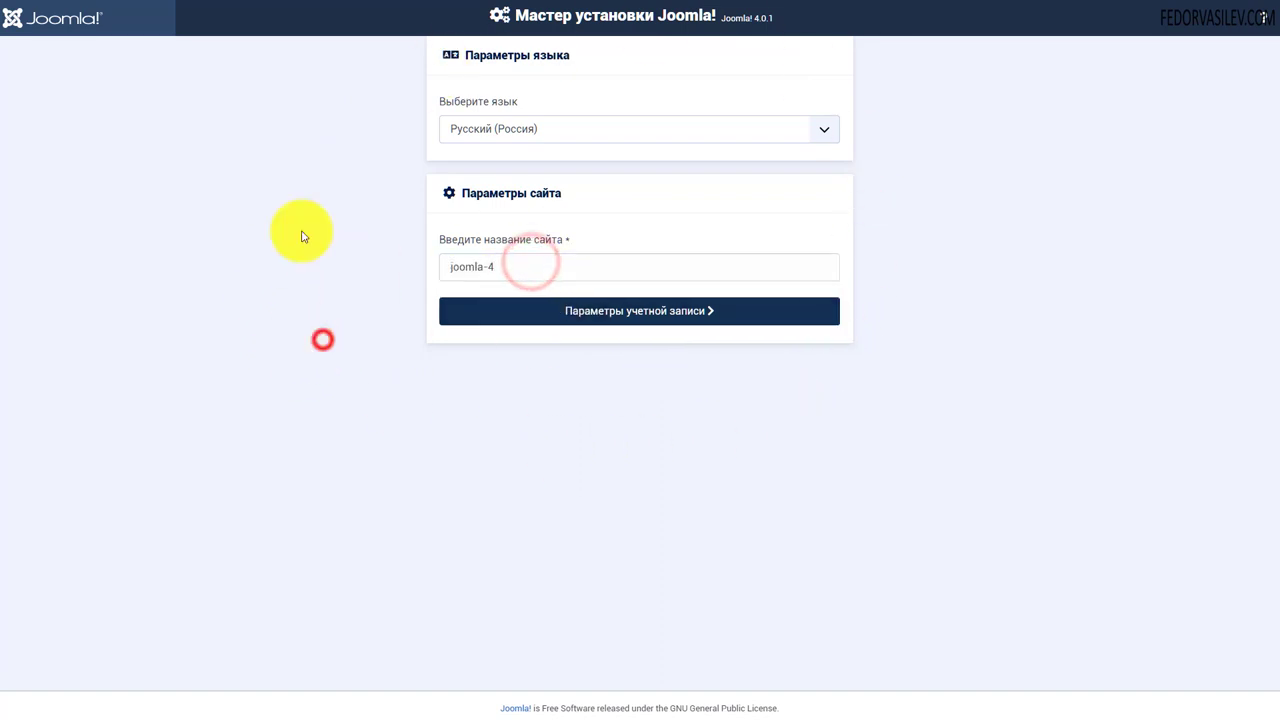
click(680, 312)
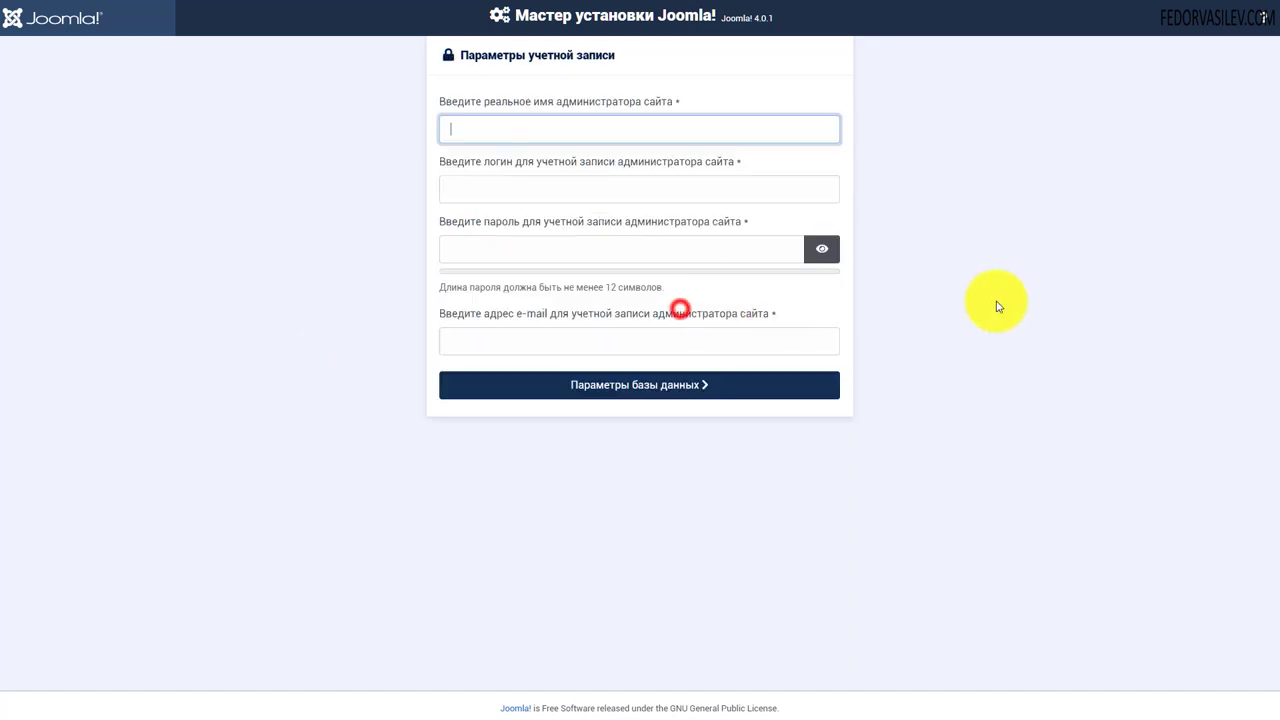
Fill in the site administrator's real name, login, password and e-mail, and continue to the database settings.
click(510, 125)
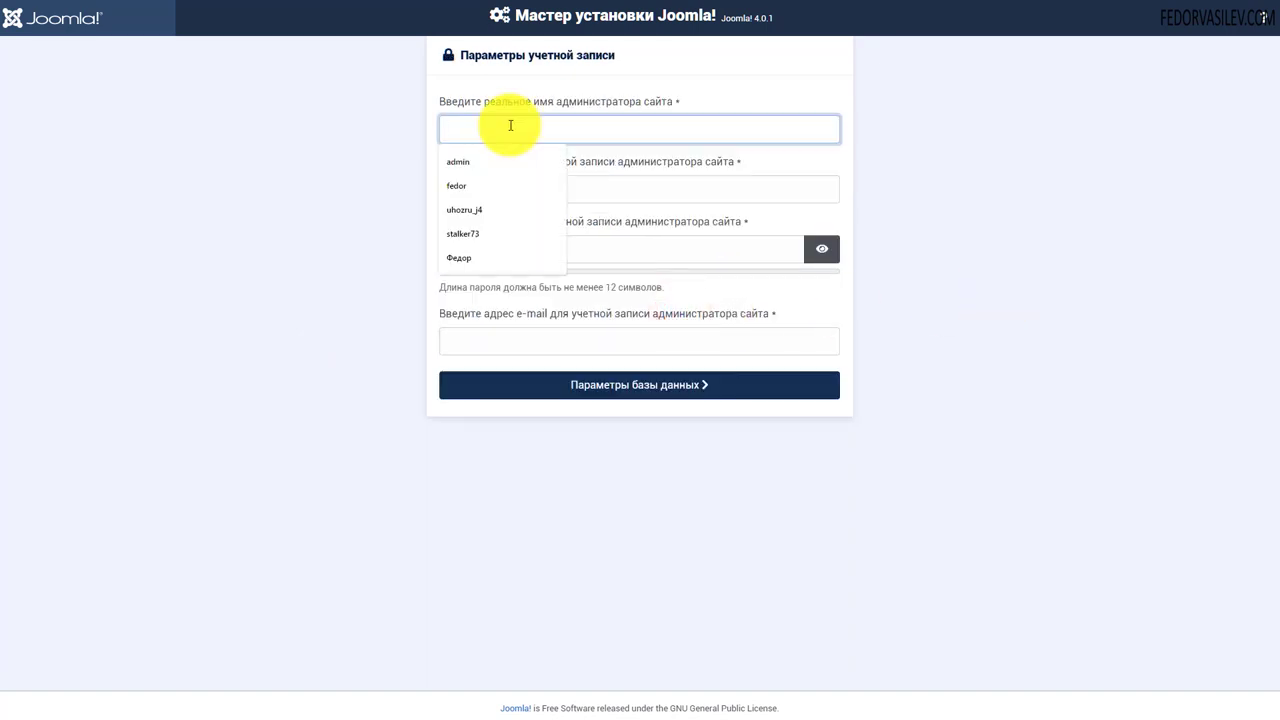
click(460, 258)
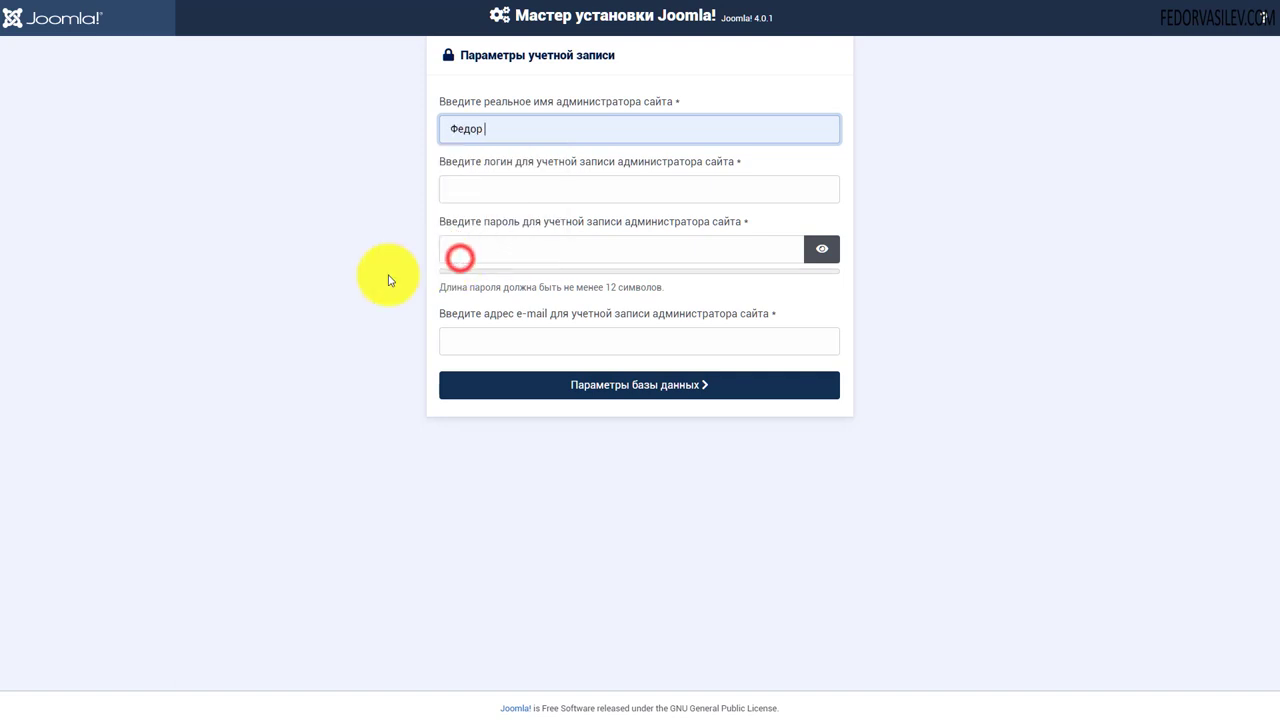
click(477, 196)
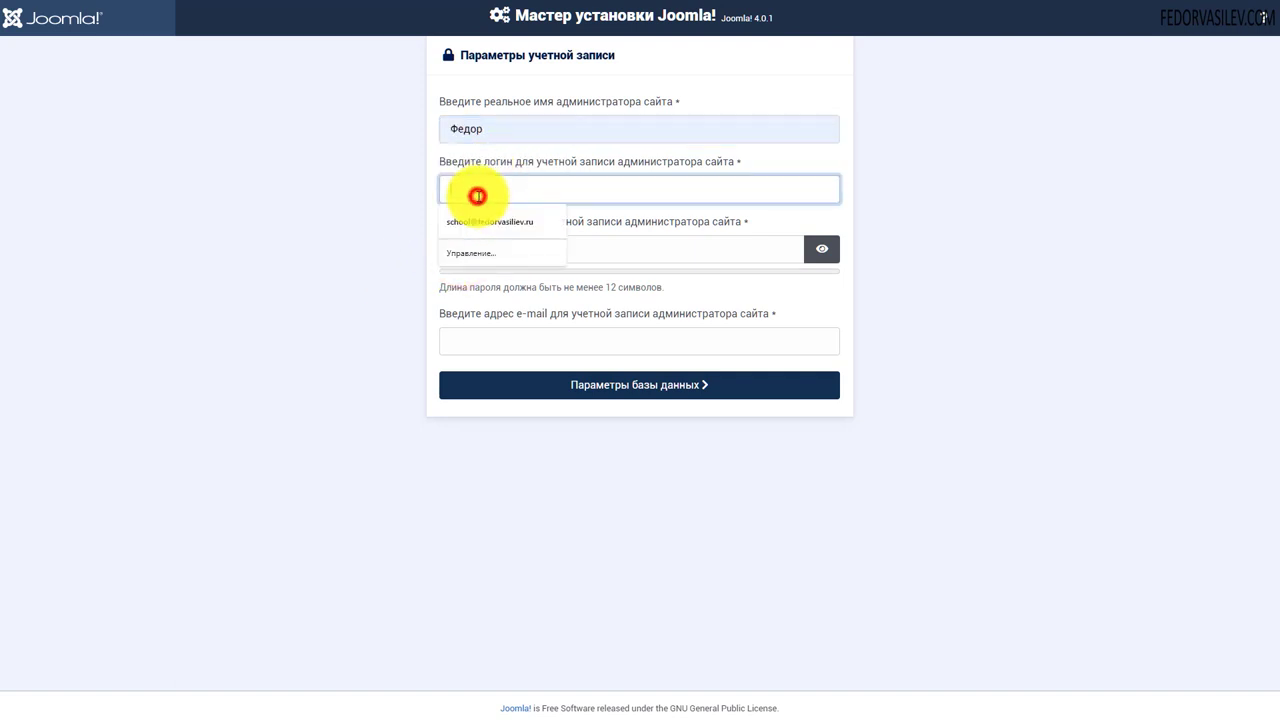
text(fedor)
double_click(509, 188)
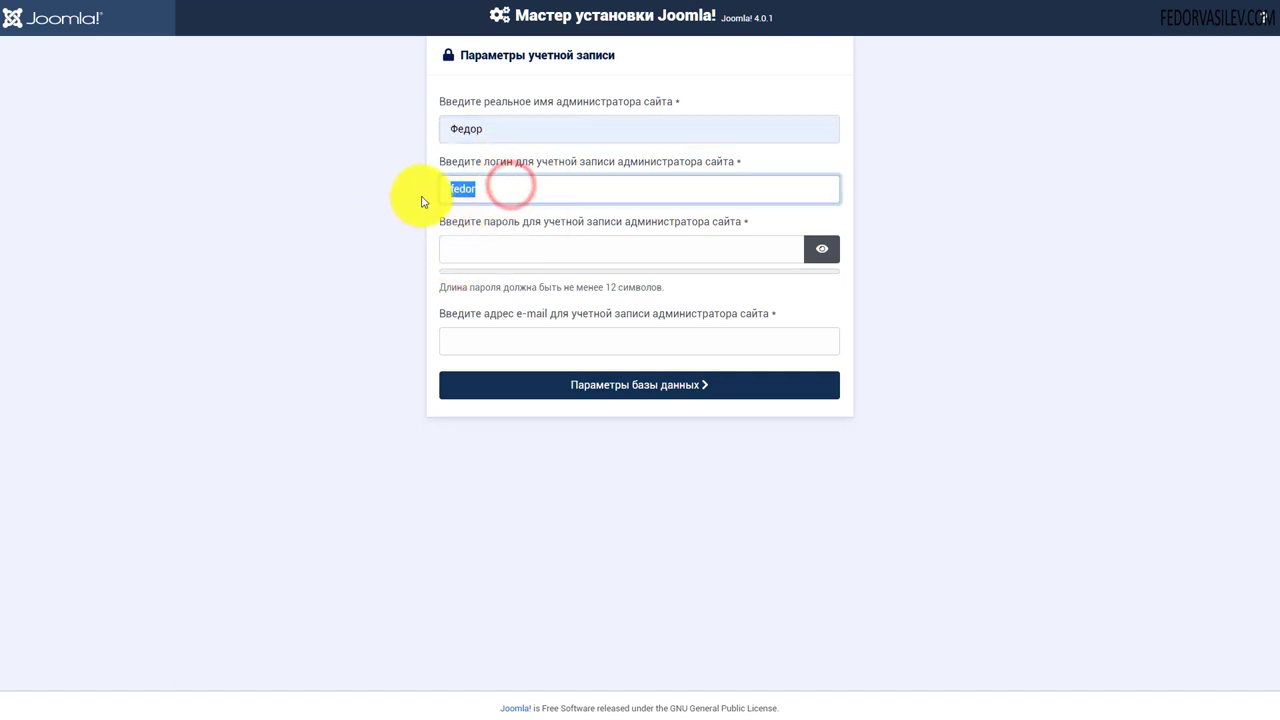
click(487, 193)
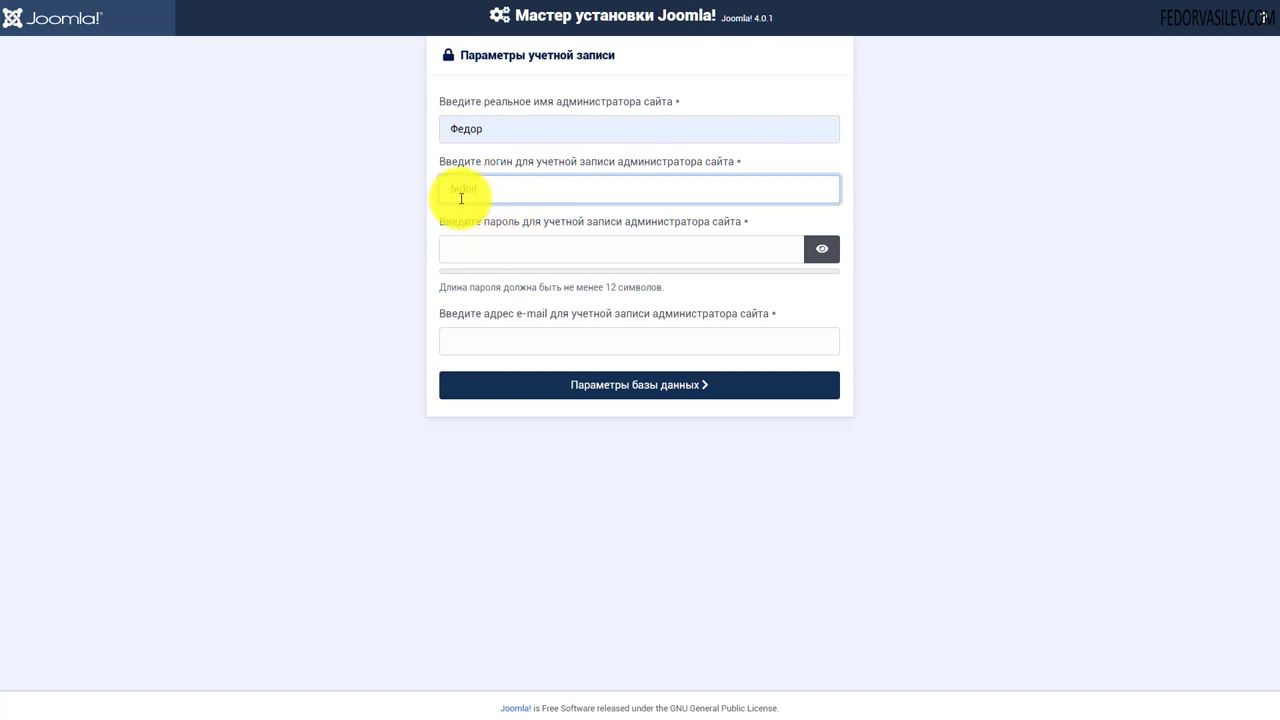
drag(486, 189, 428, 190)
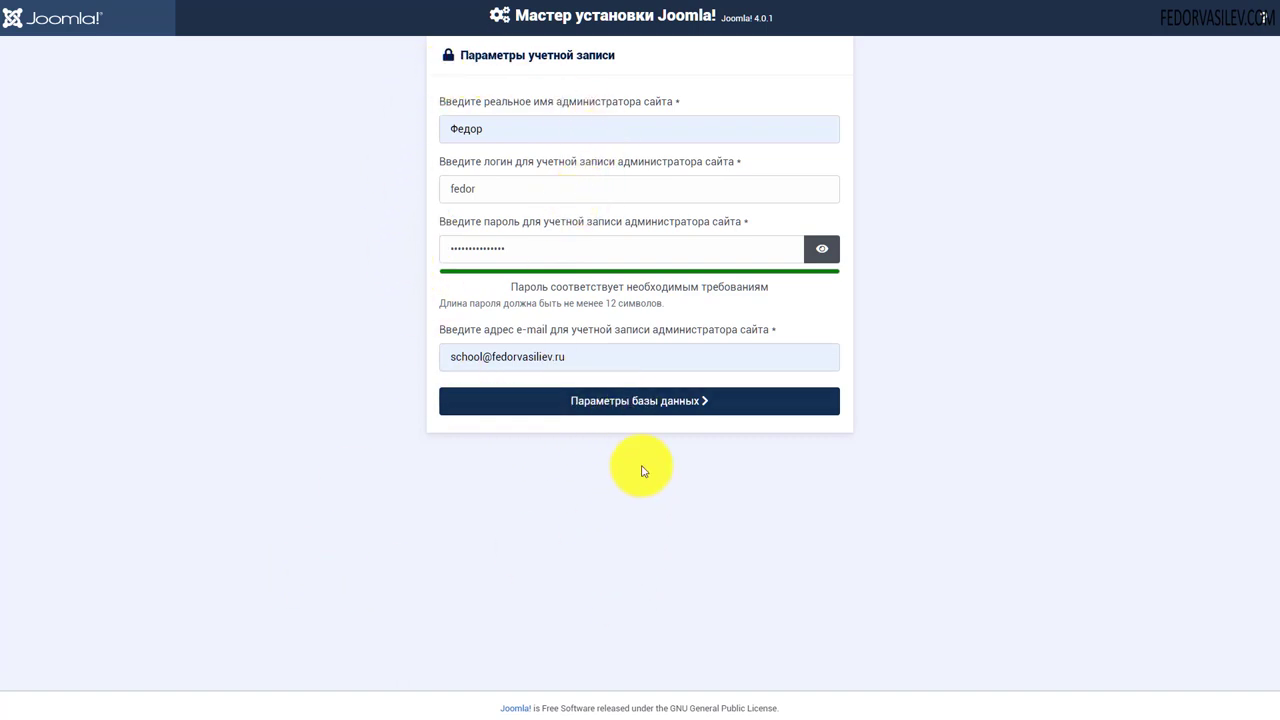
click(593, 404)
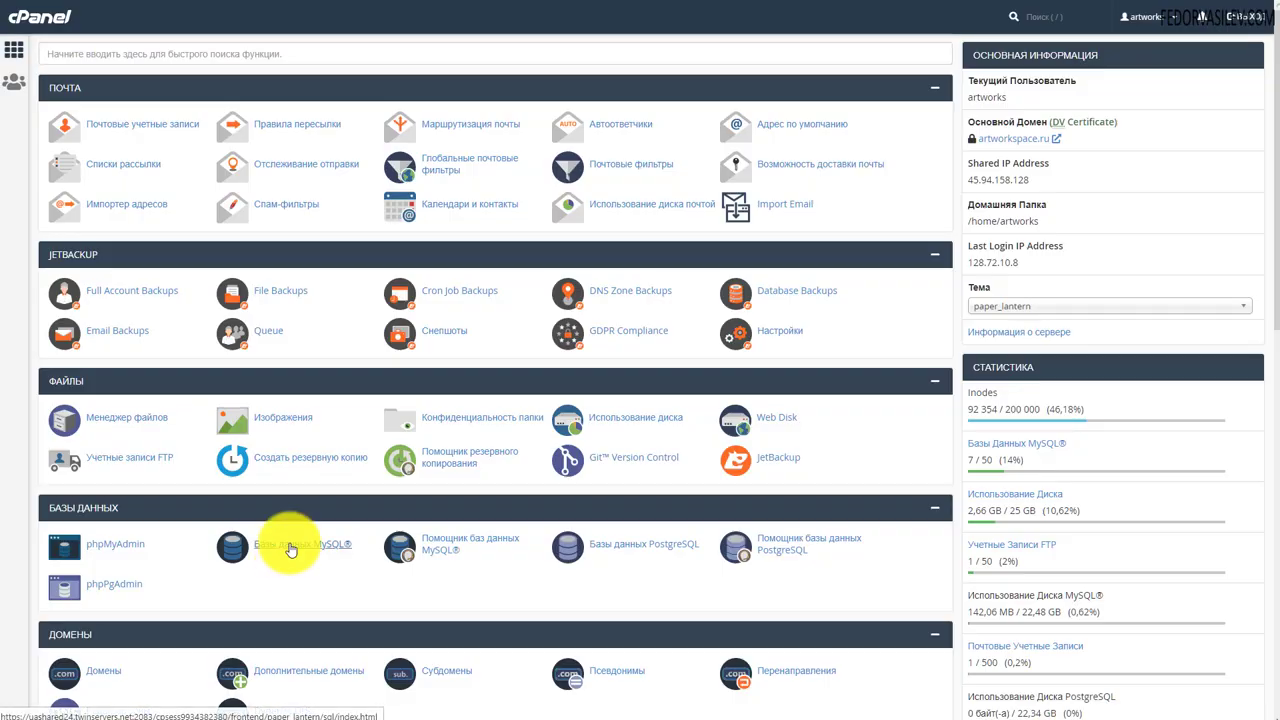
Open MySQL databases in cPanel and copy the database name artworks_test from the list of current databases.
click(287, 543)
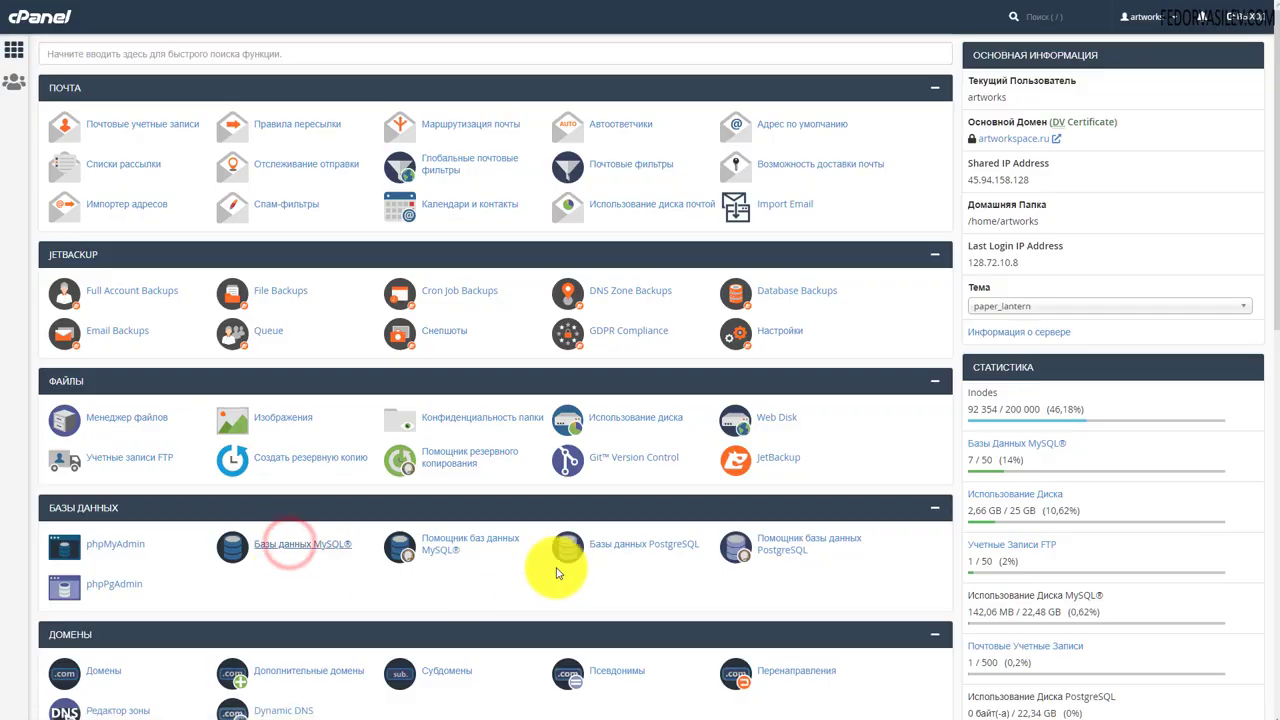
scroll(720, 414, down, 3)
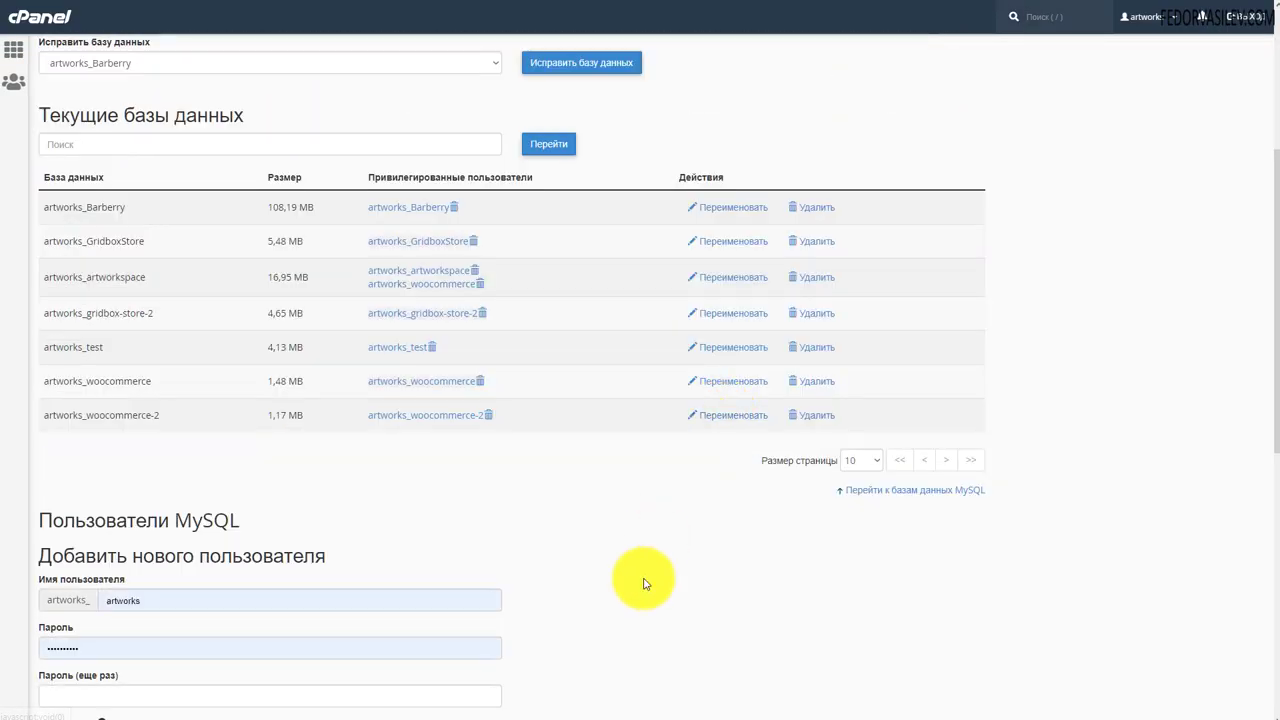
double_click(108, 348)
key(ctrl+c)
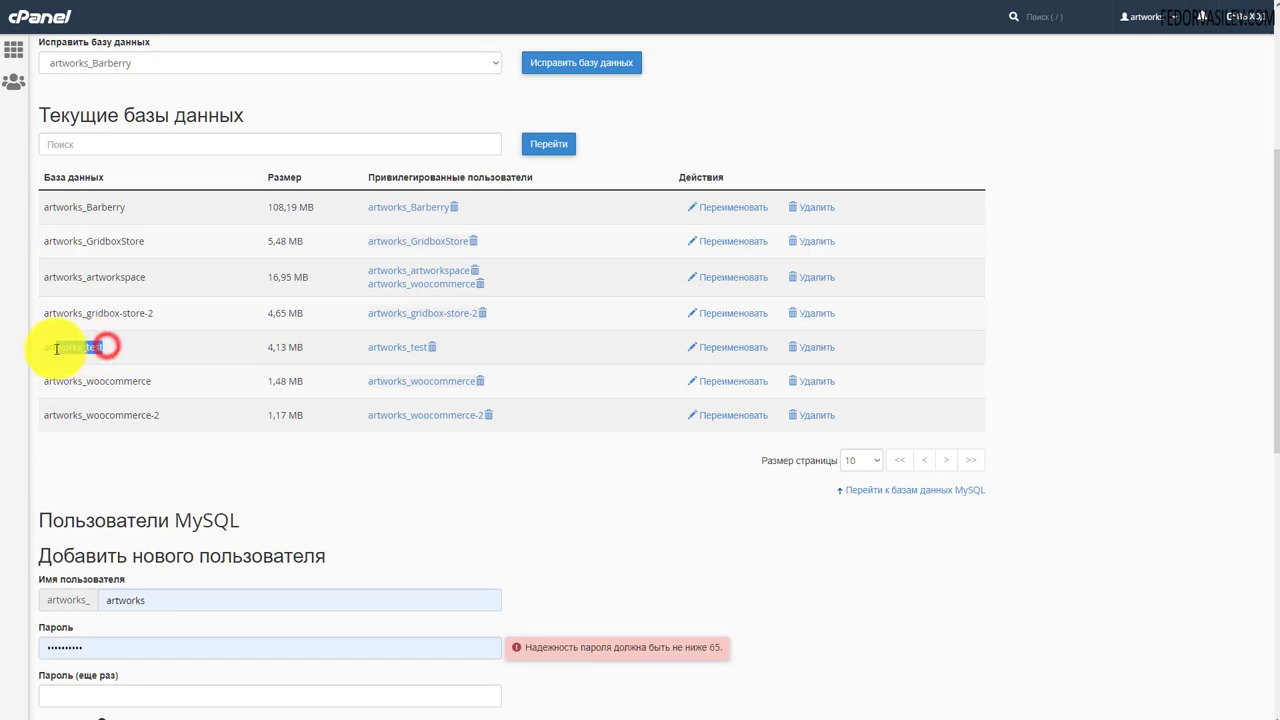
click(96, 320)
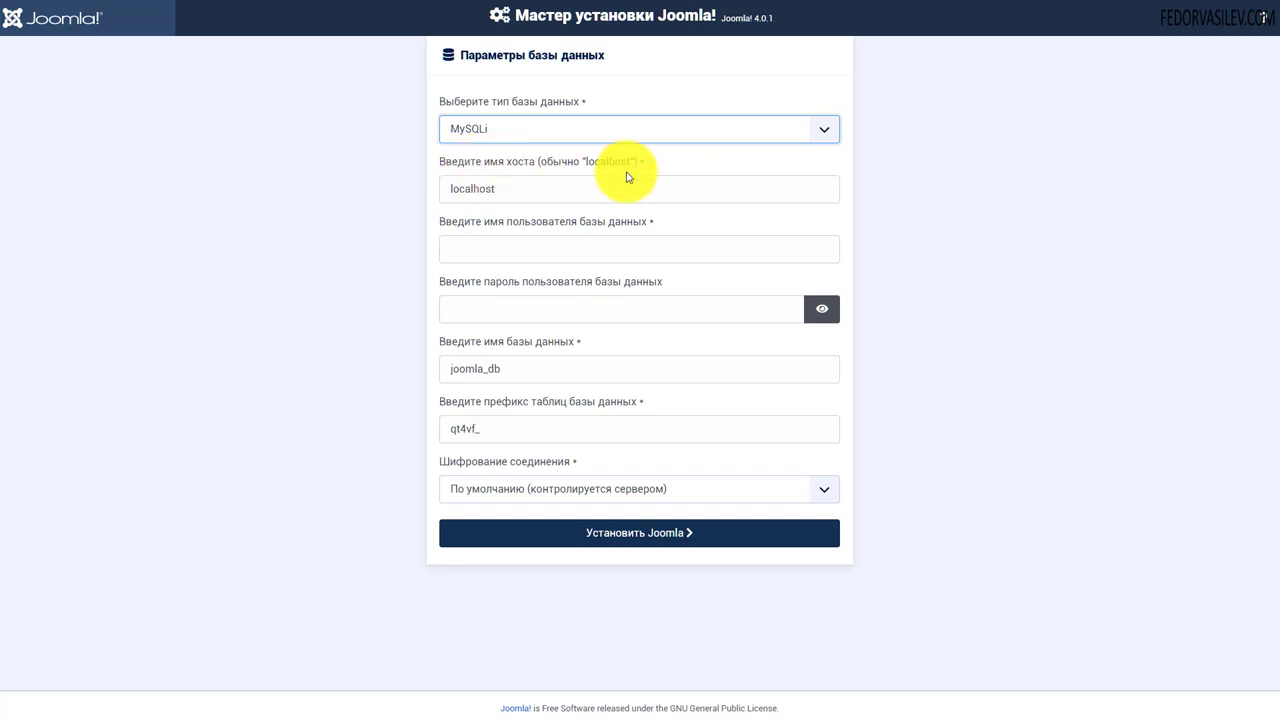
Set both the database user name and the database name to artworks_test in the Joomla installer.
double_click(521, 189)
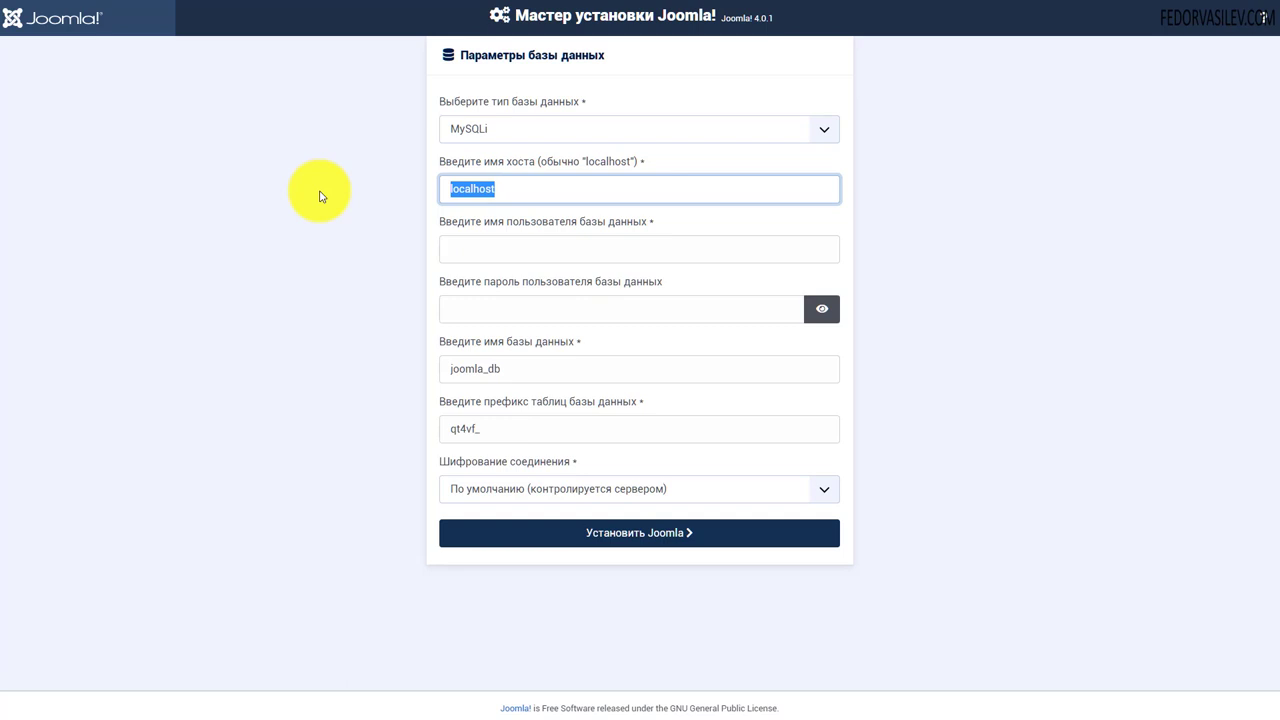
right_click(504, 250)
click(543, 354)
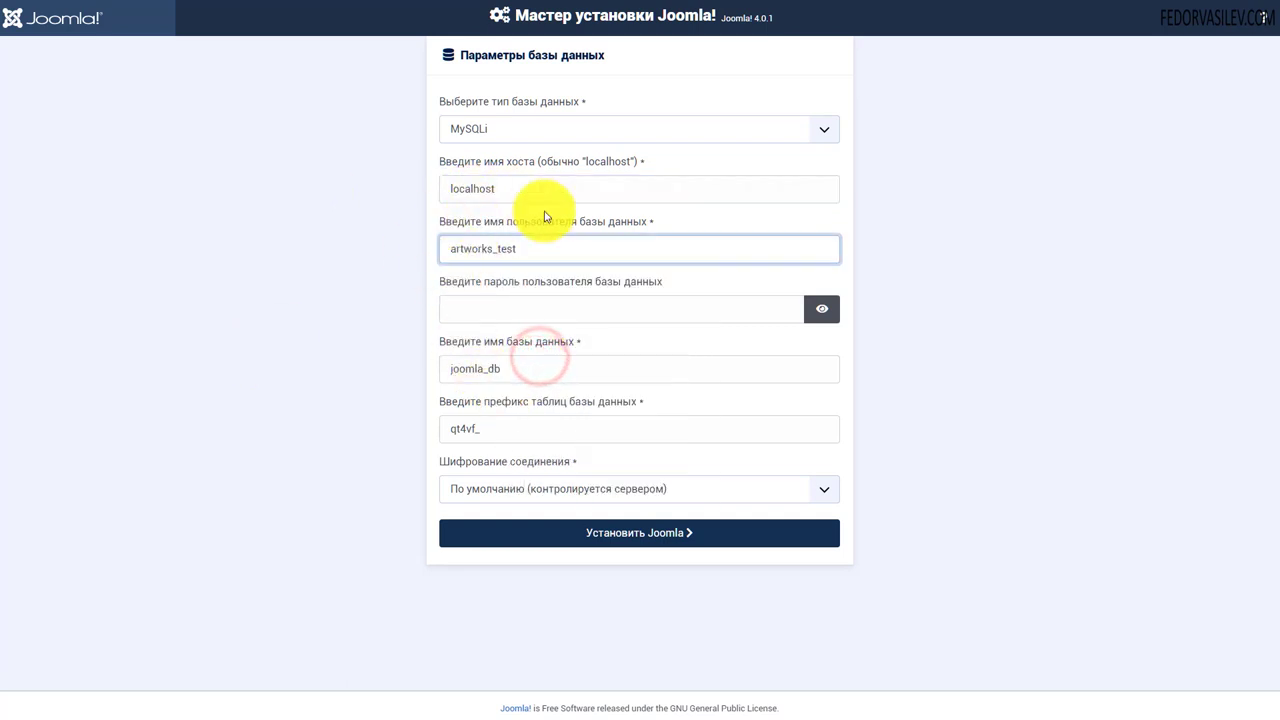
double_click(526, 368)
key(BackSpace)
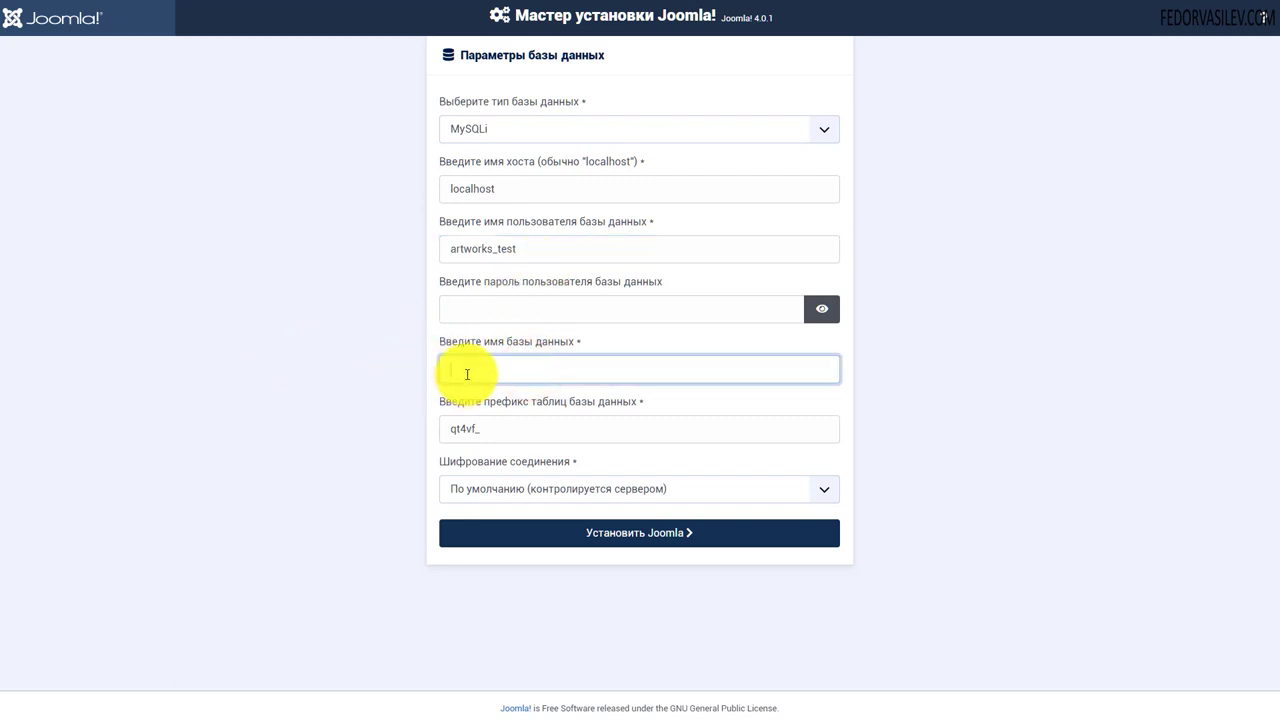
right_click(466, 373)
click(492, 478)
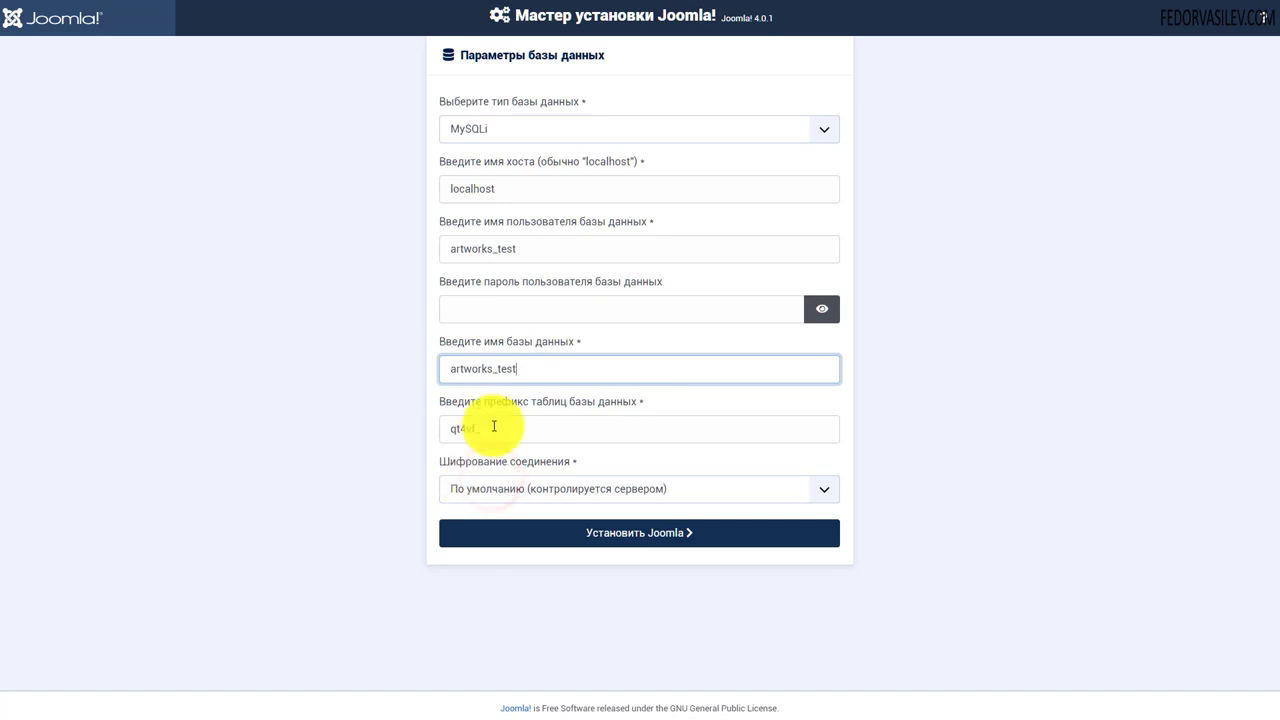
Return to MySQL databases in cPanel and open the password change form for the current user artworks_test.
click(484, 308)
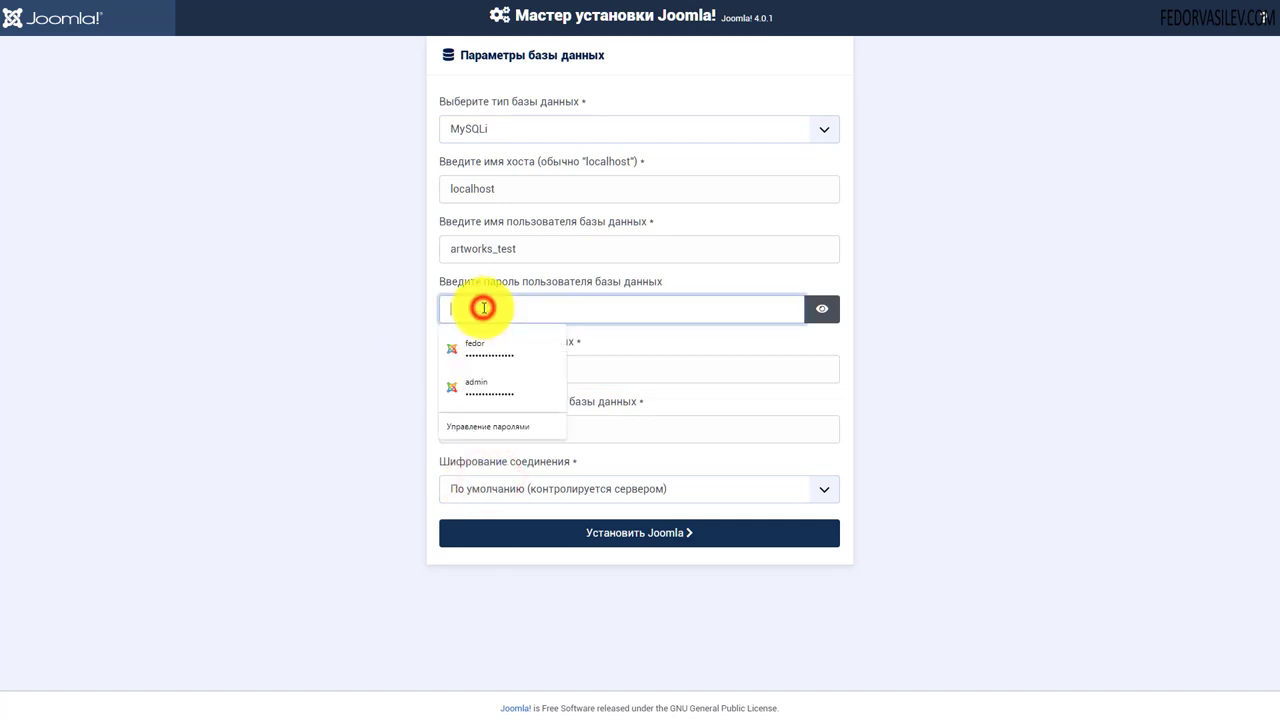
click(328, 316)
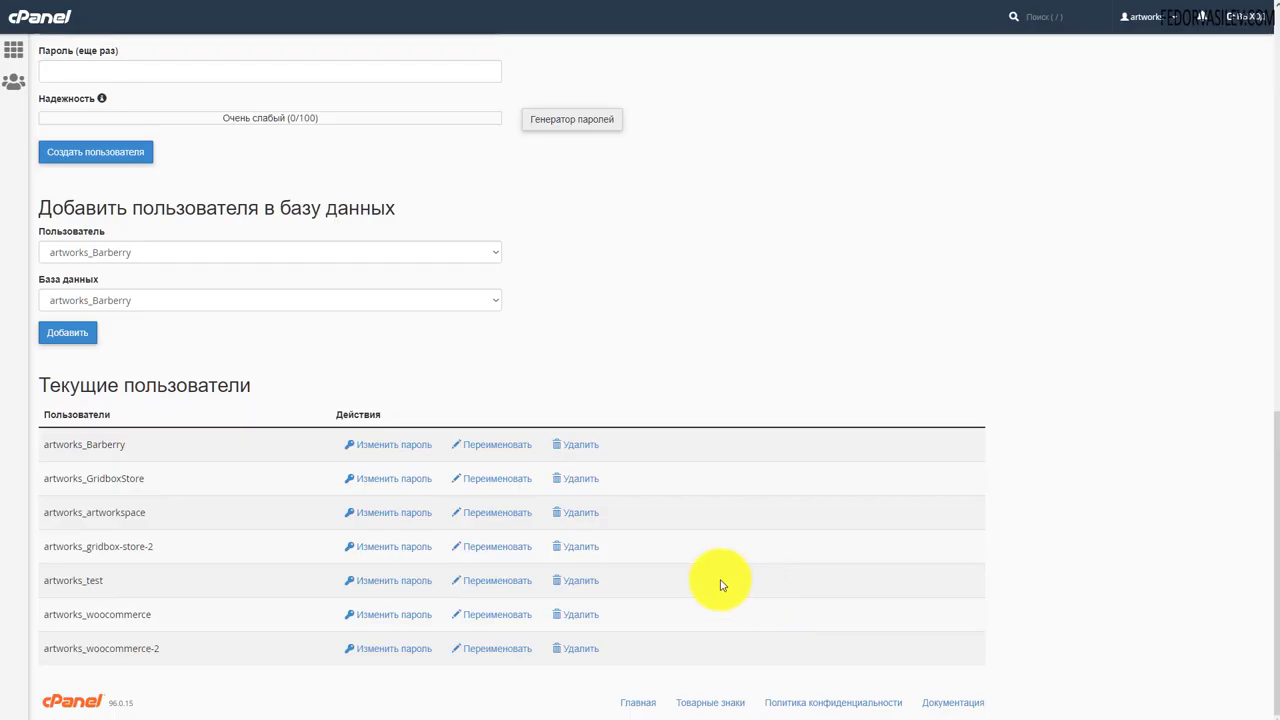
scroll(720, 580, up, 10)
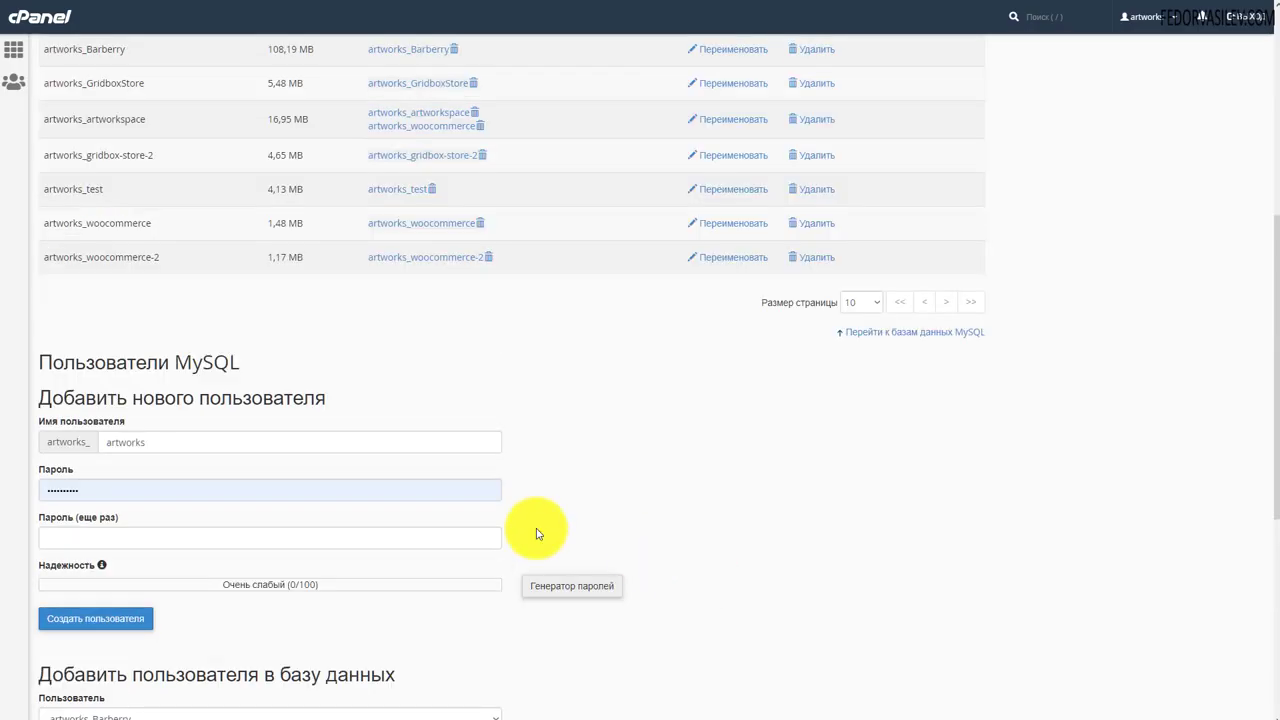
scroll(360, 185, down, 15)
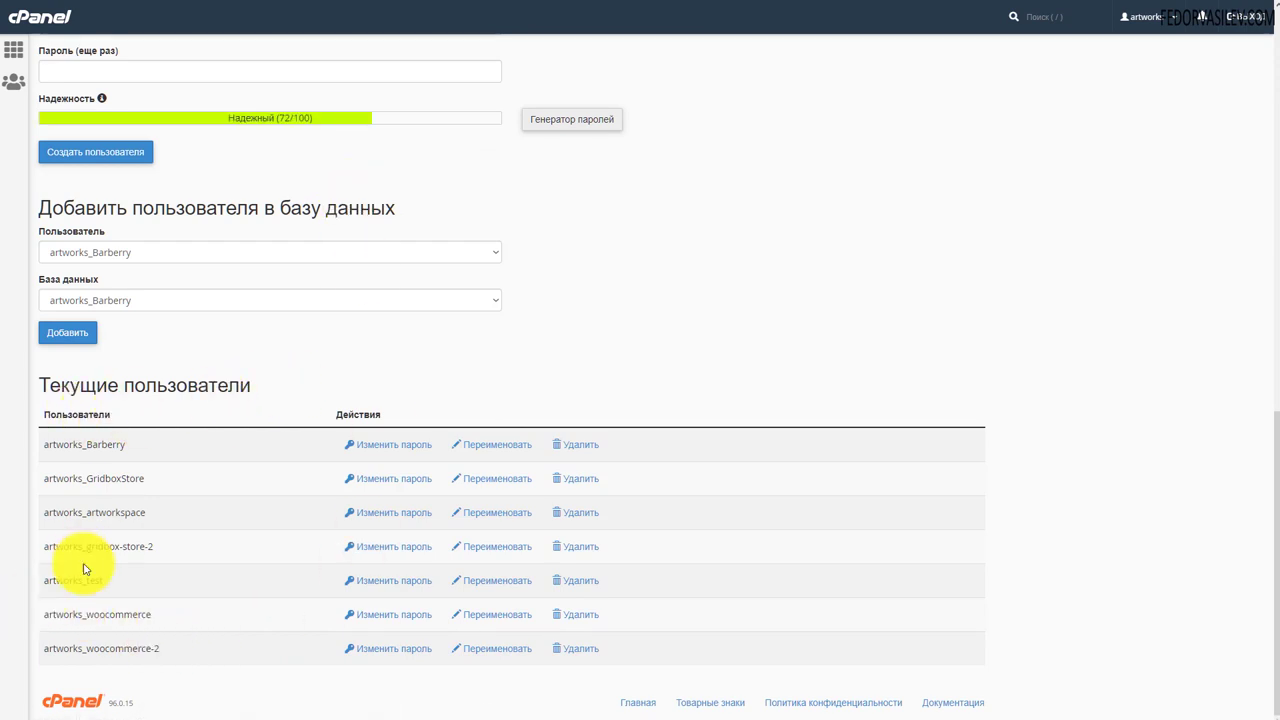
drag(113, 588, 6, 586)
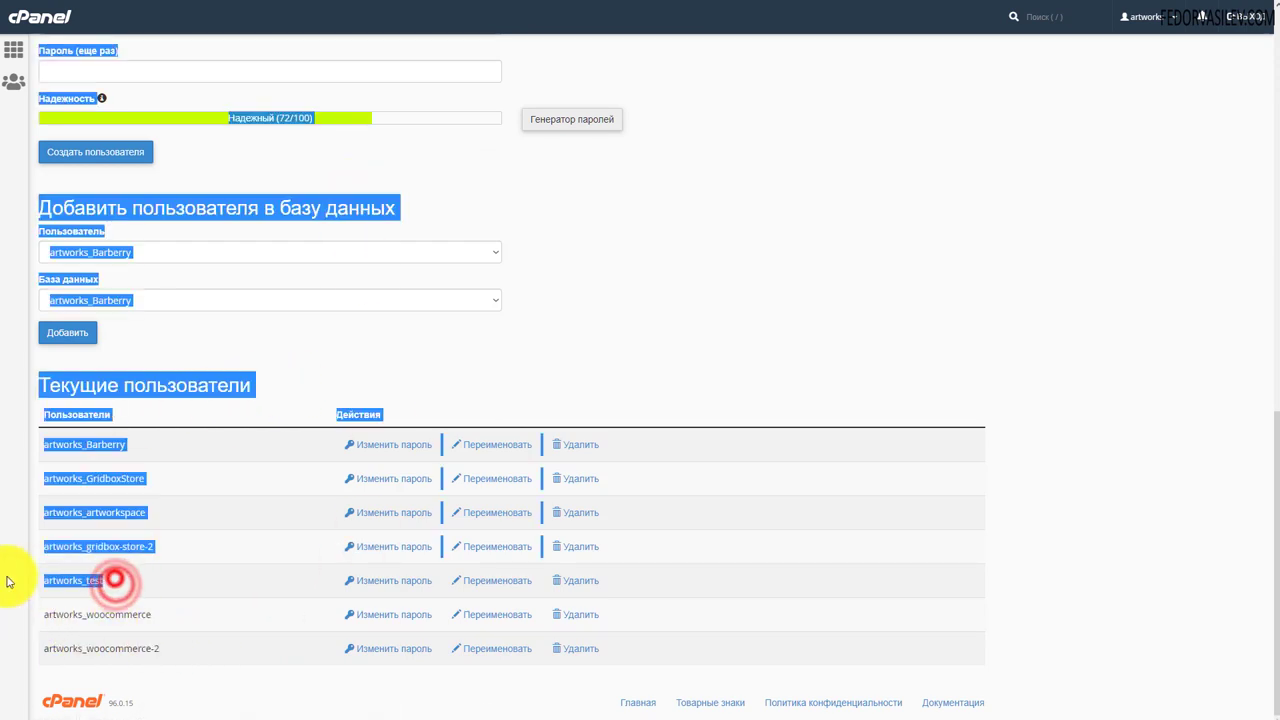
click(150, 580)
click(393, 584)
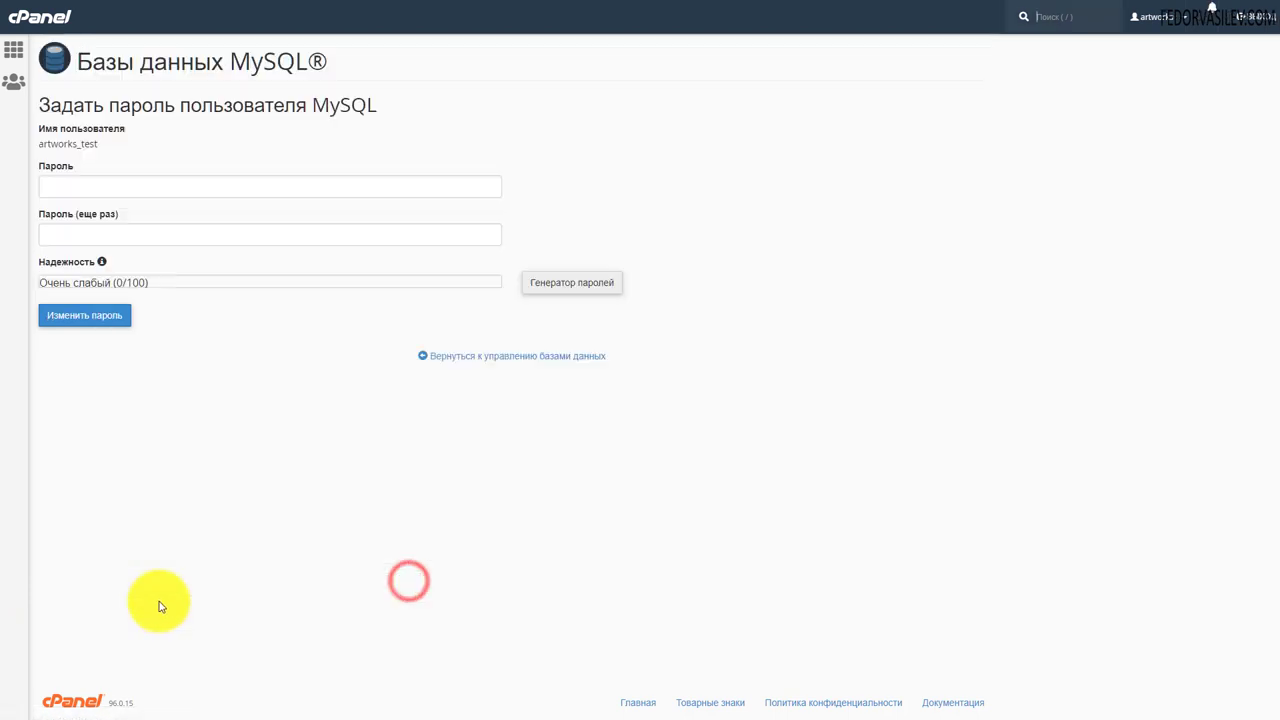
Generate a new password for the MySQL user artworks_test and save the password change.
click(126, 189)
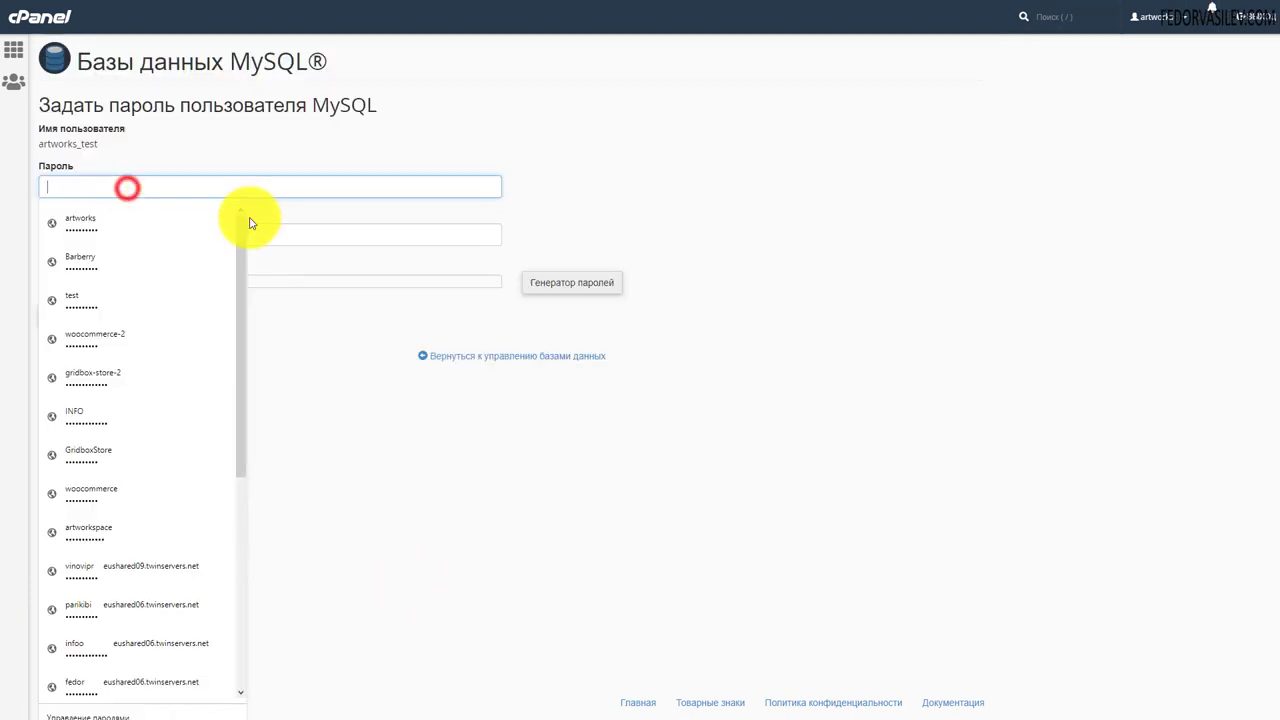
click(697, 197)
click(575, 283)
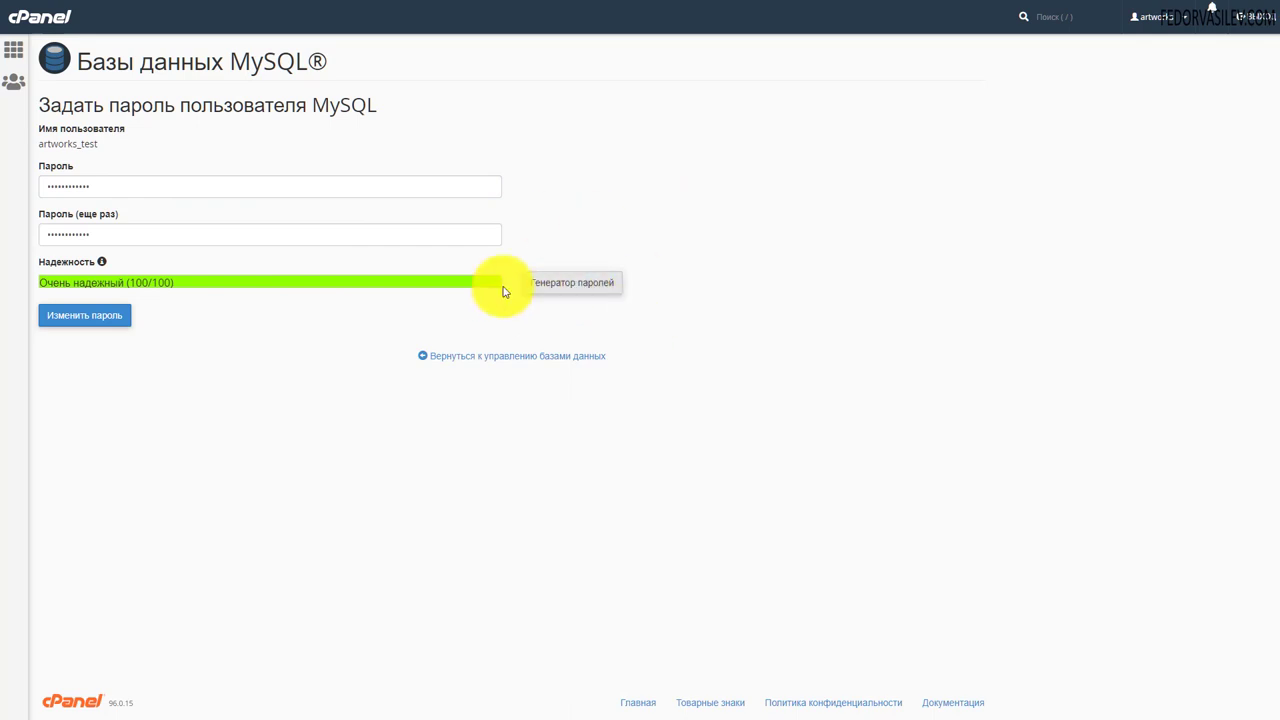
click(82, 318)
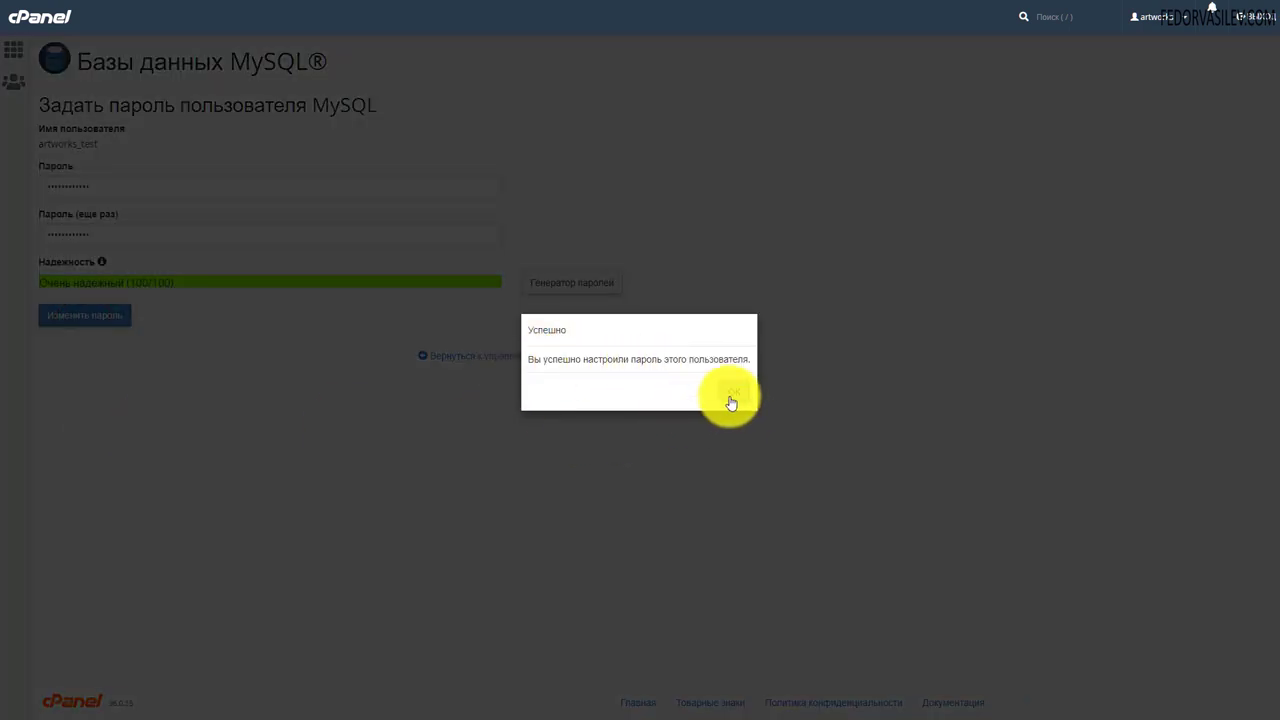
click(731, 398)
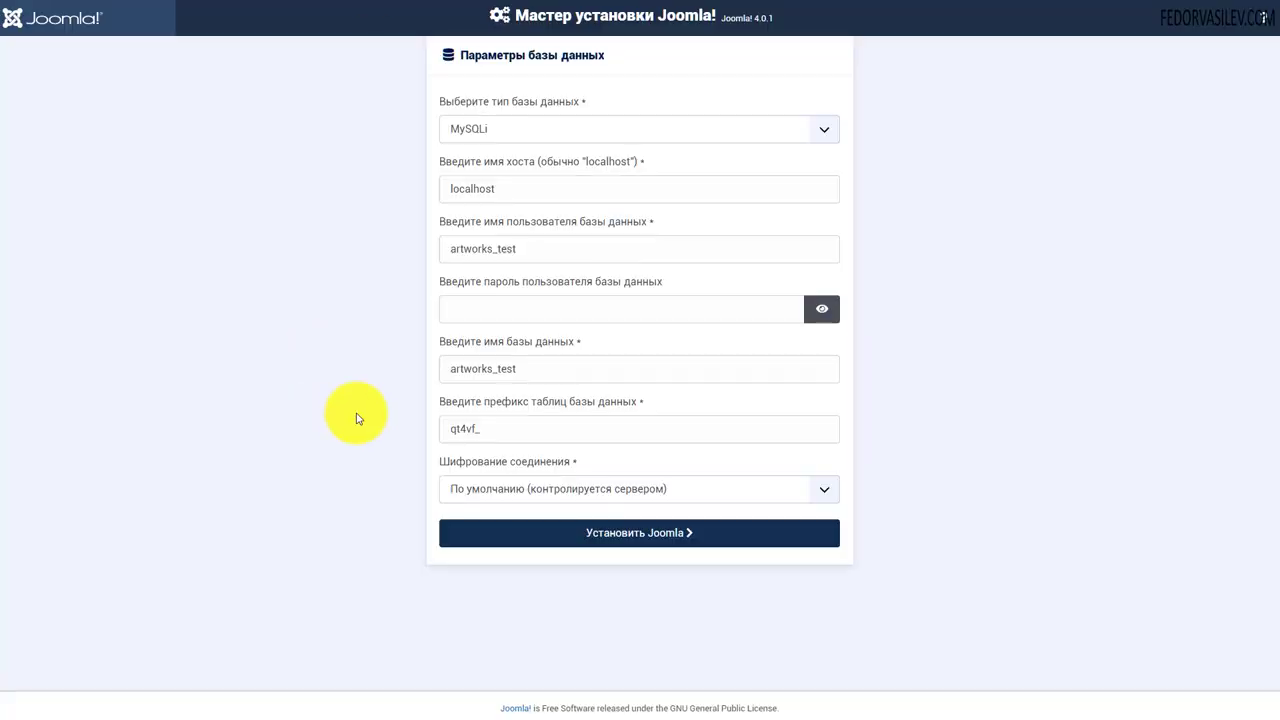
Paste the database user's password into the Joomla installer's database settings and start the installation.
right_click(474, 317)
click(514, 413)
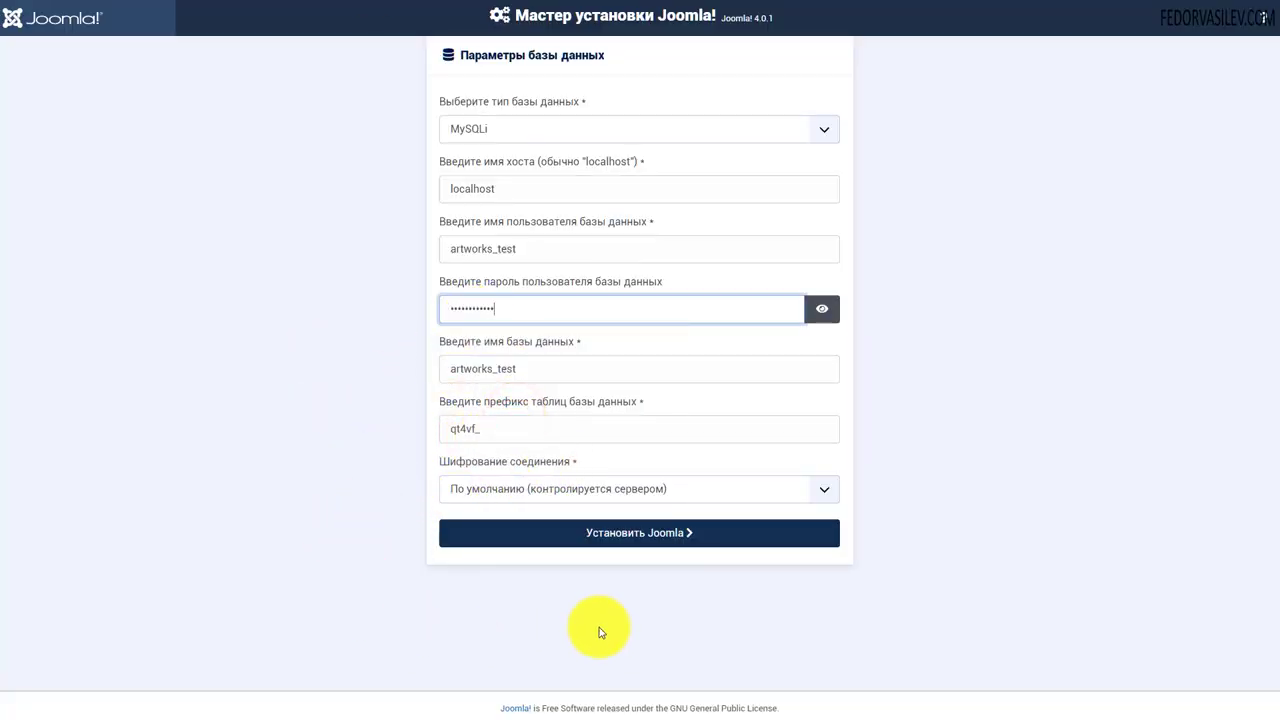
click(591, 537)
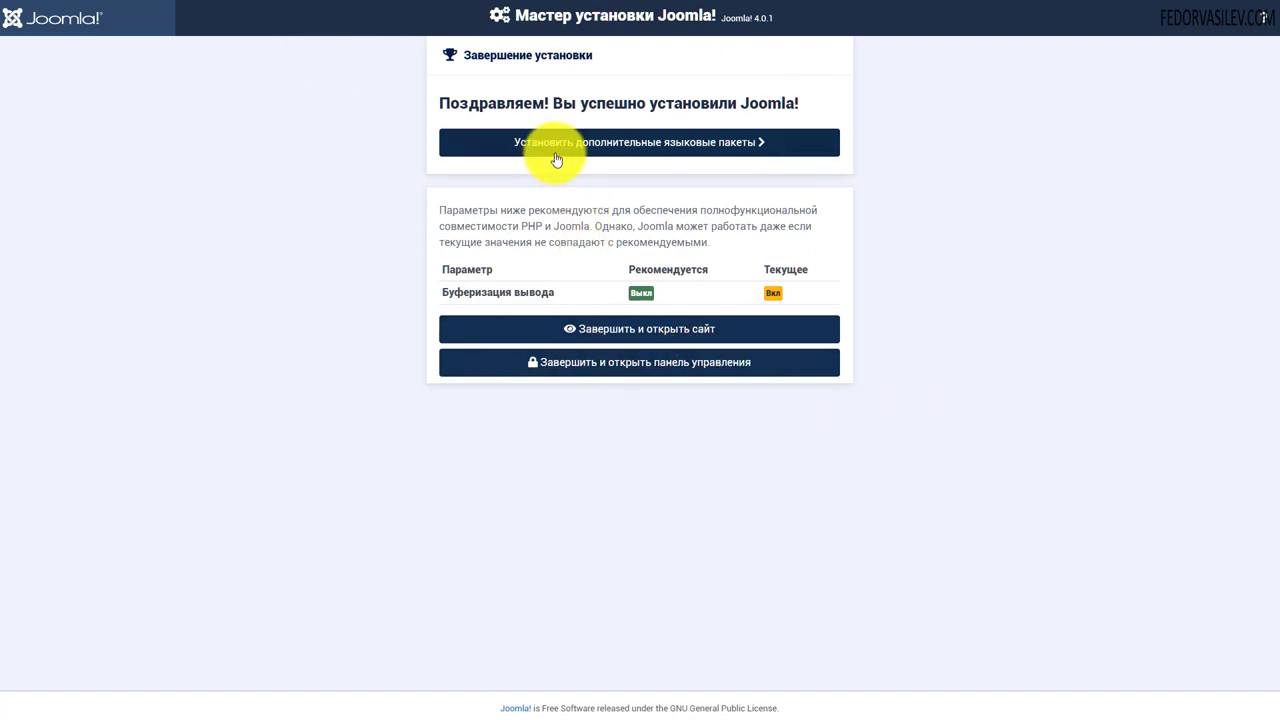
Install the additional Russian (ru-RU) language pack for Joomla.
click(625, 143)
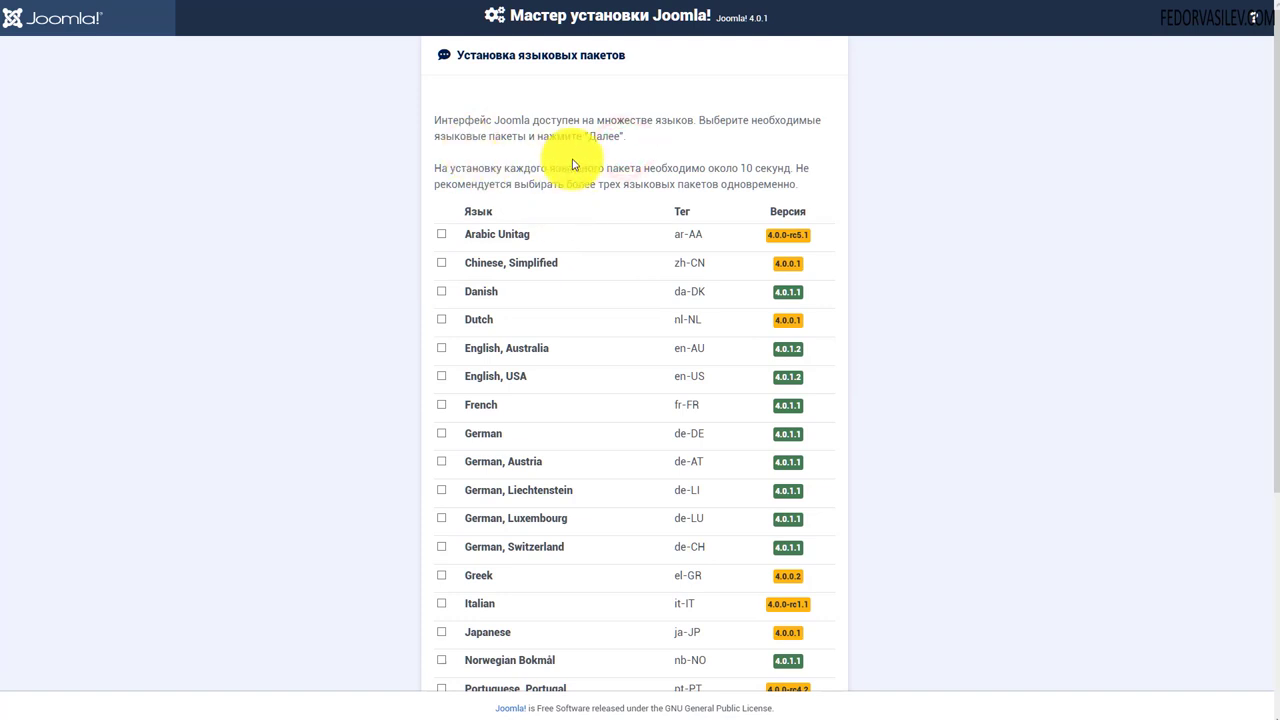
scroll(578, 172, down, 3)
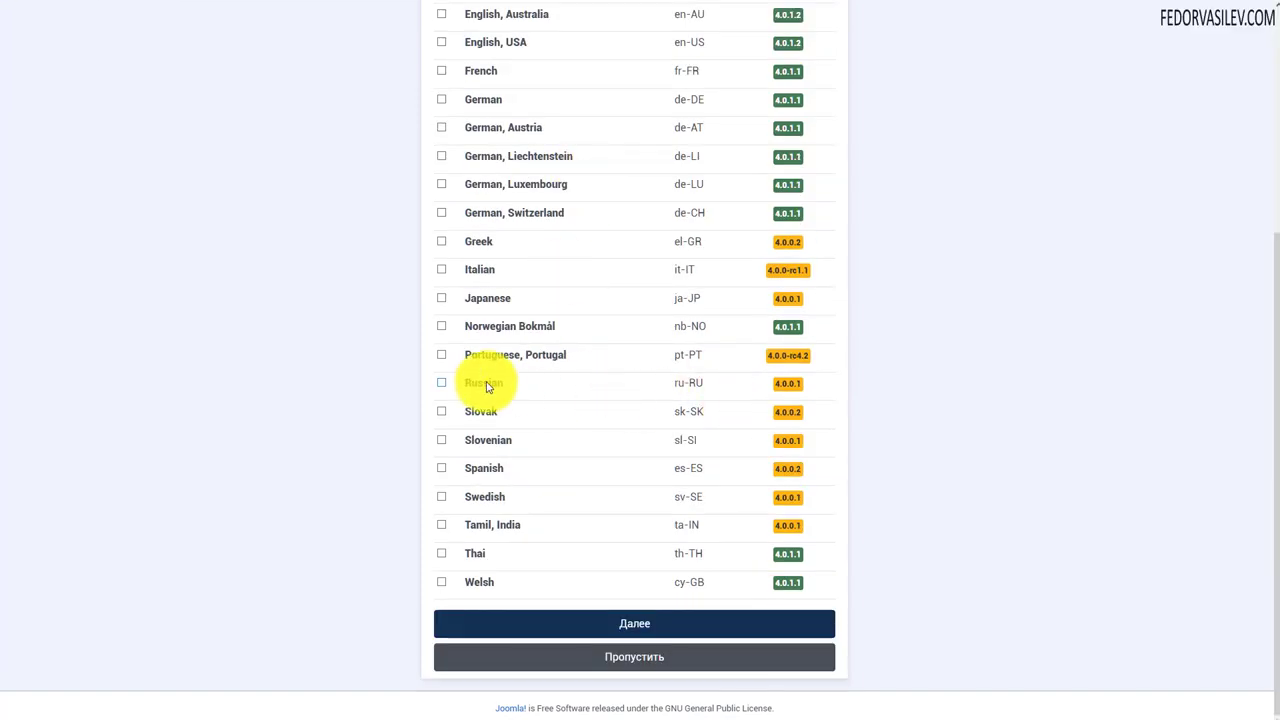
click(443, 386)
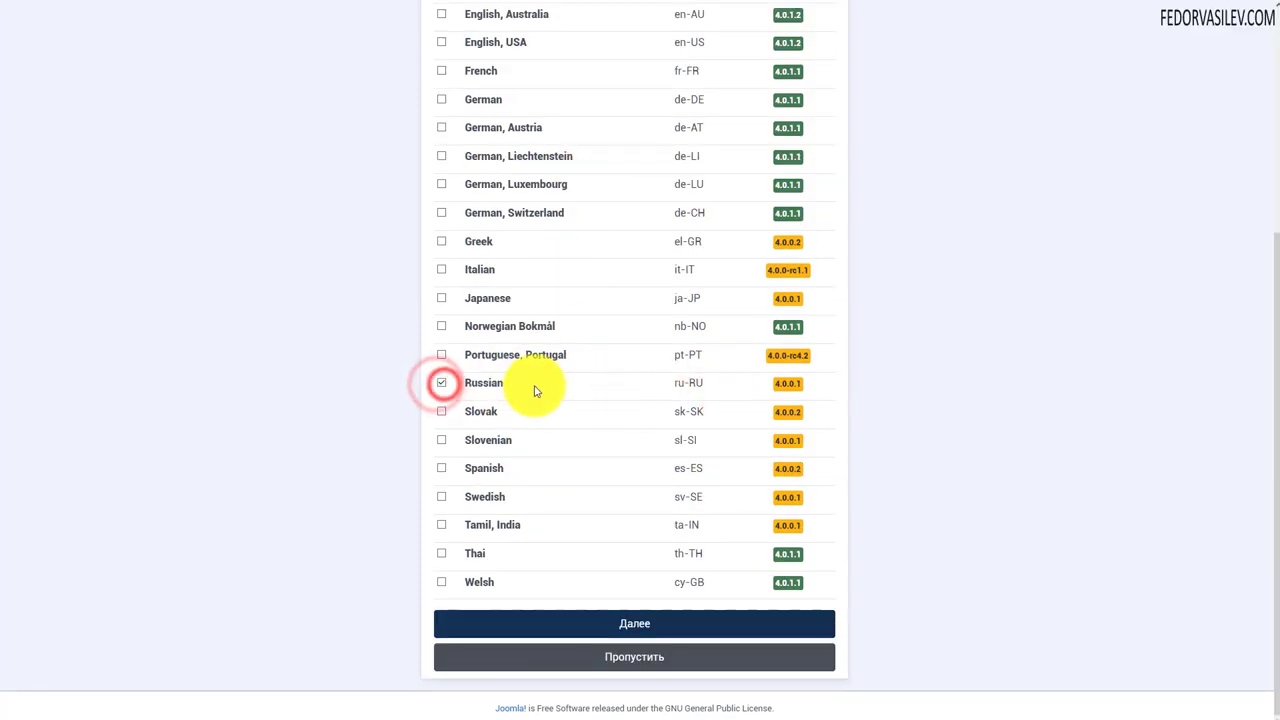
click(642, 617)
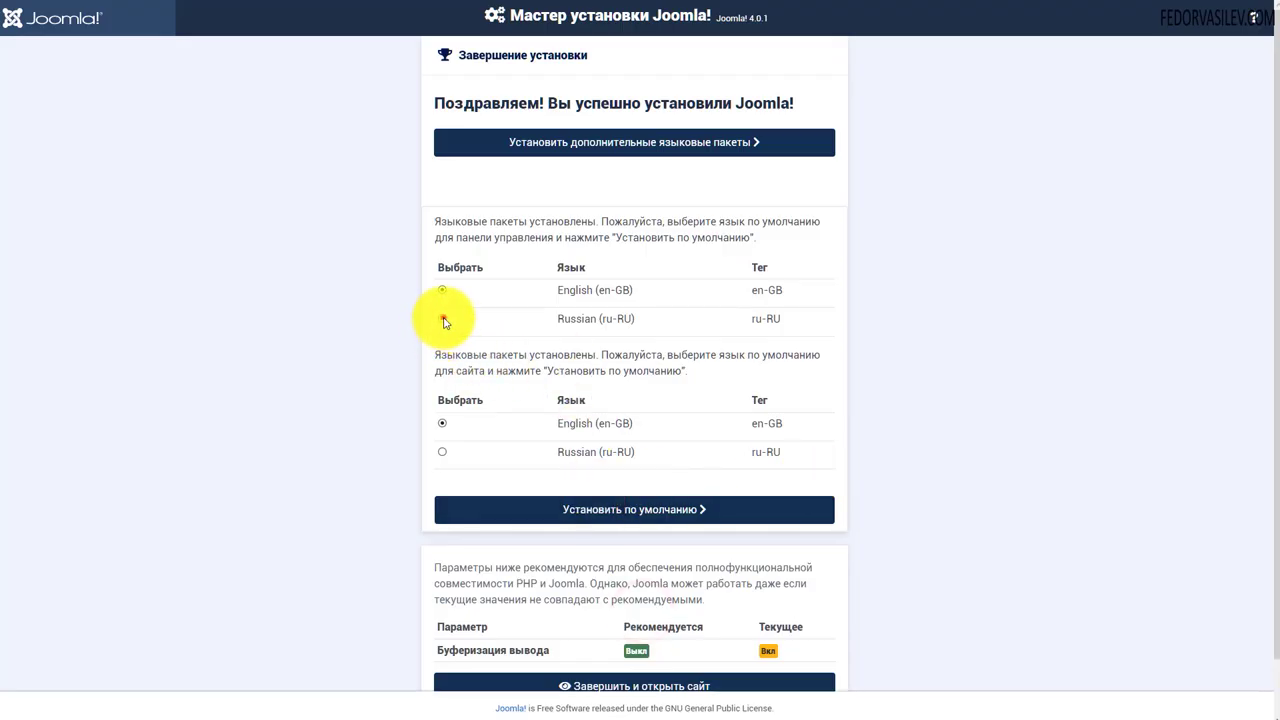
Set Russian (ru-RU) as the default language for both the control panel and the site.
click(443, 319)
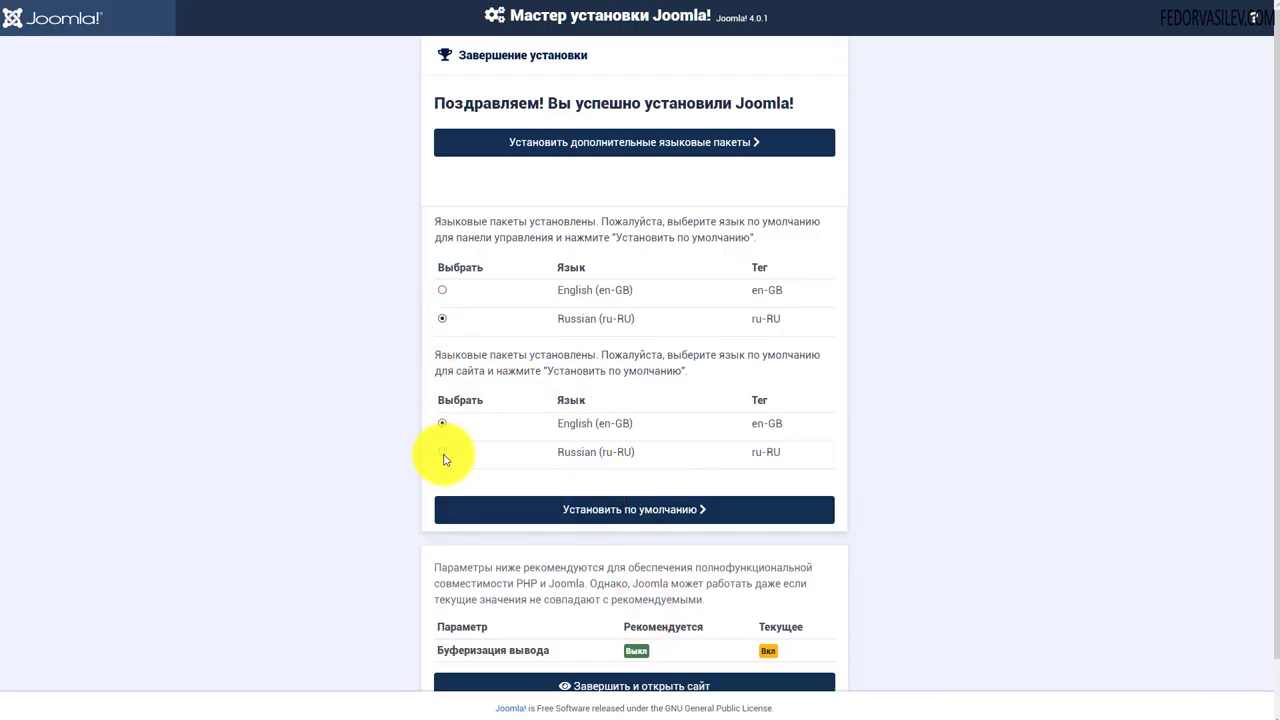
click(443, 454)
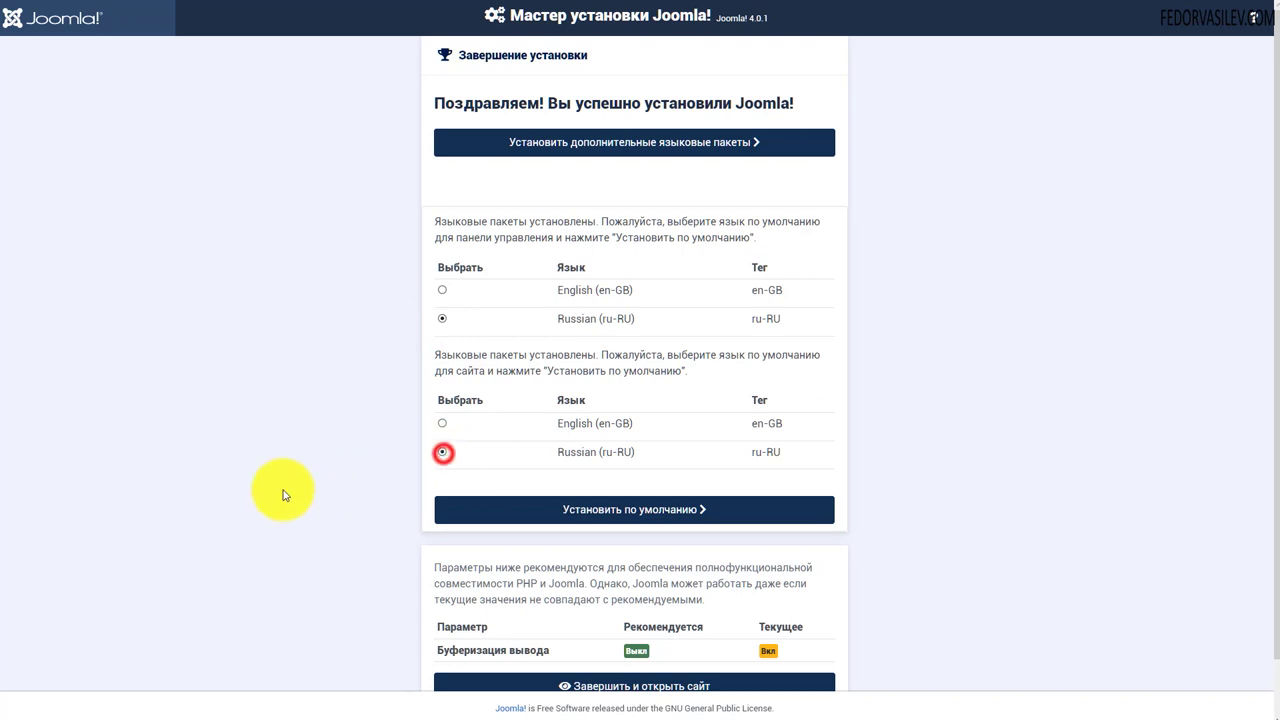
click(621, 512)
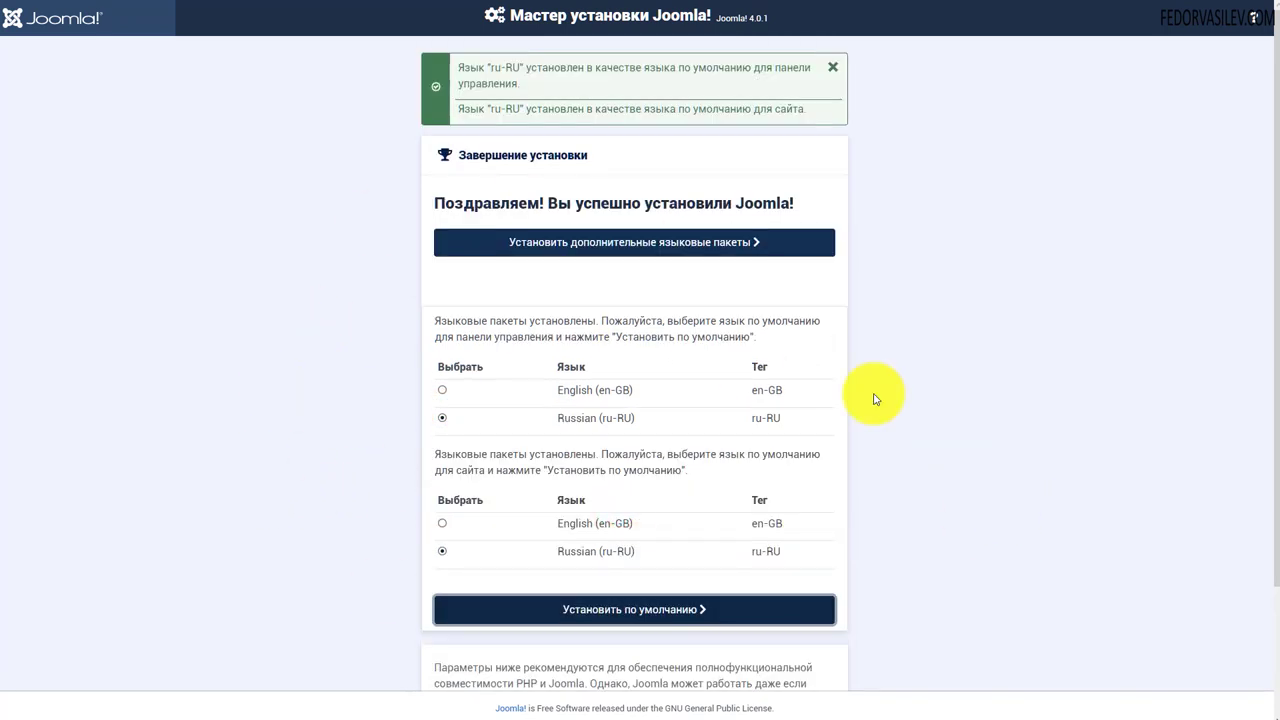
drag(814, 110, 391, 137)
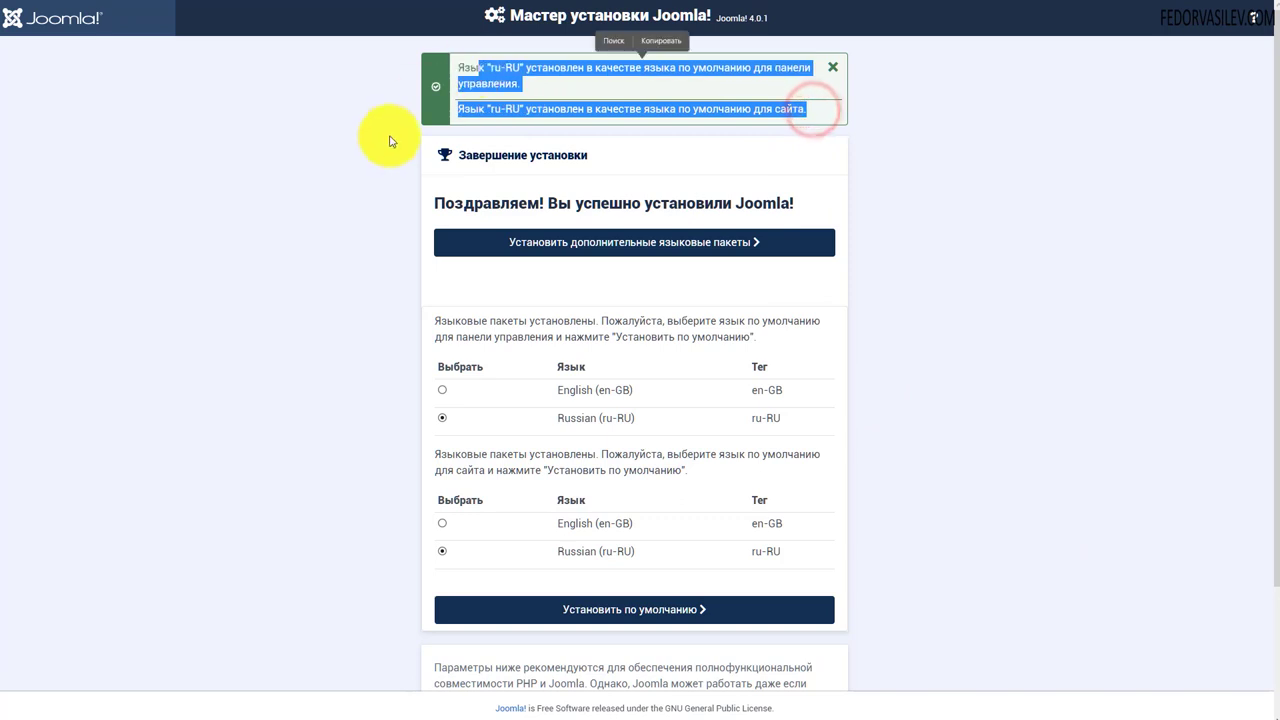
click(388, 142)
Finish the installation and log in to the Joomla control panel with the administrator's saved login and password.
scroll(329, 168, down, 3)
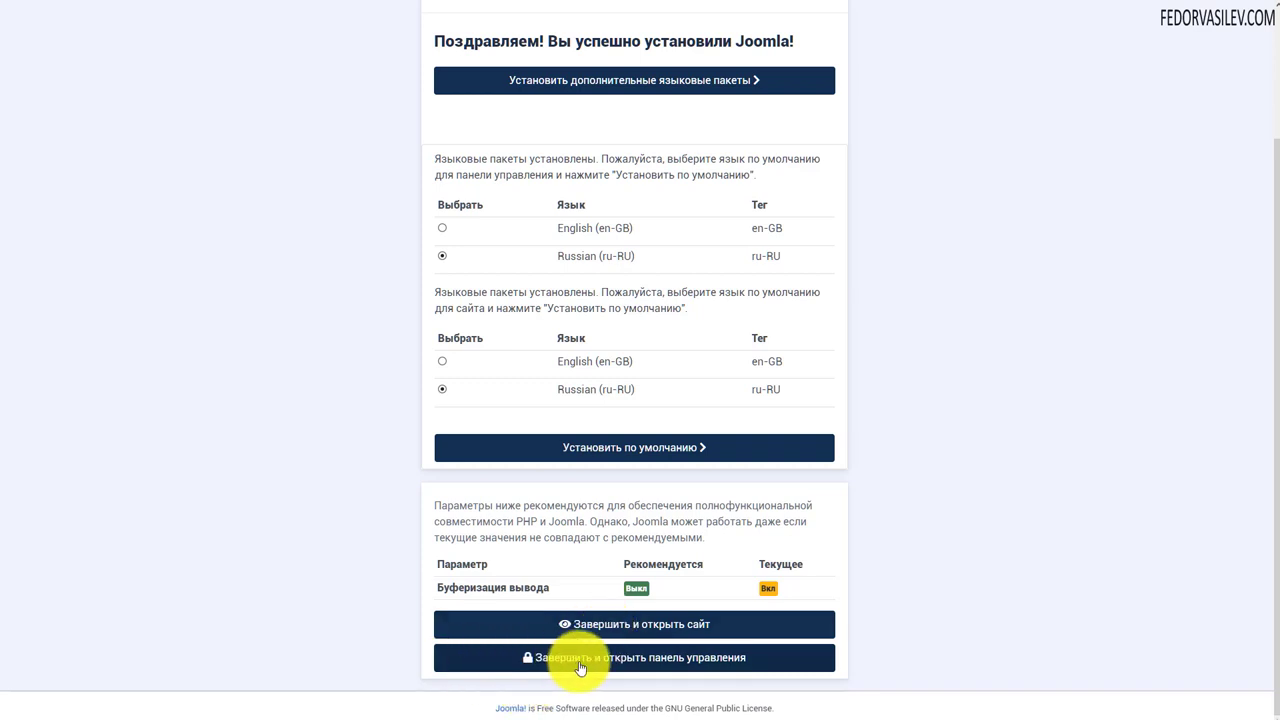
click(678, 658)
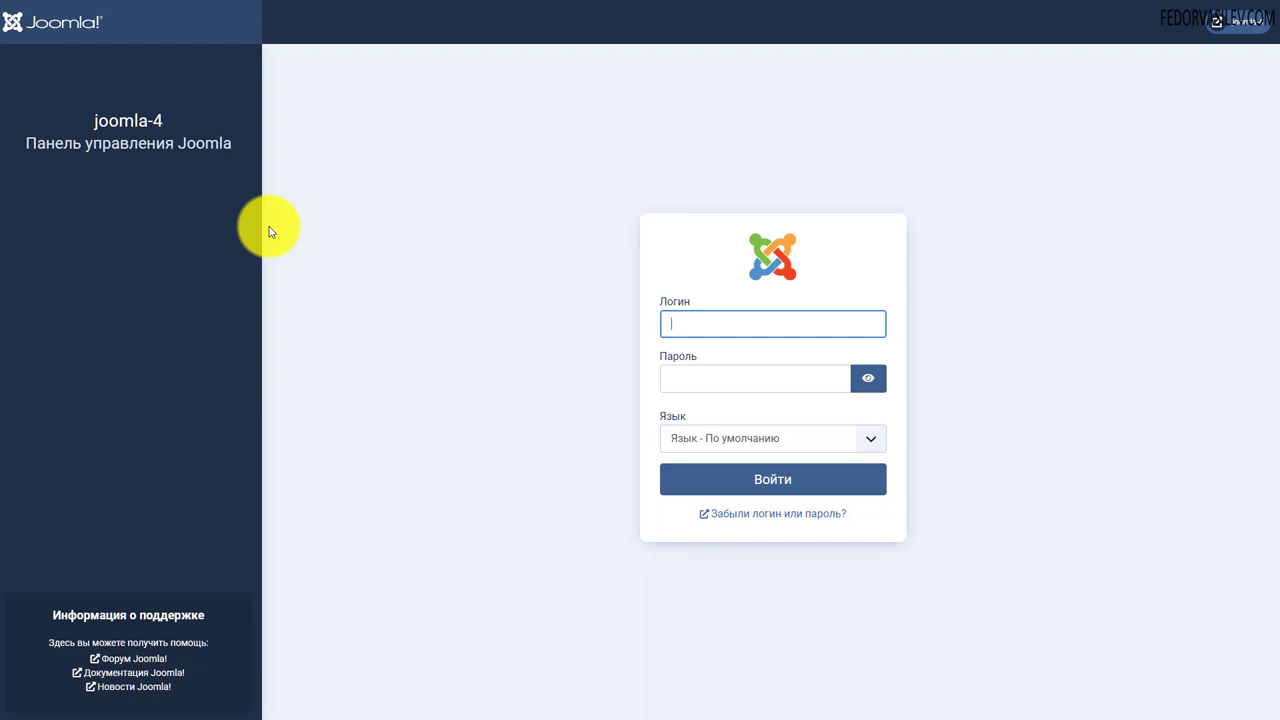
click(689, 322)
click(709, 366)
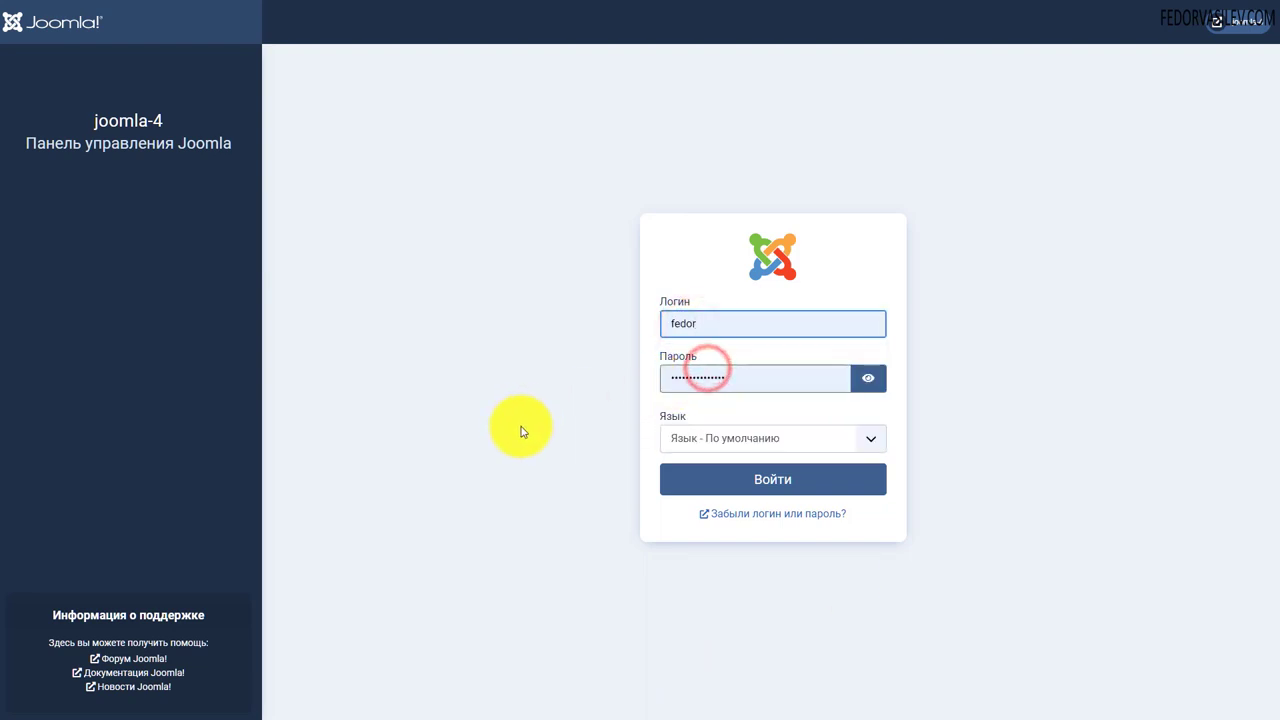
click(771, 470)
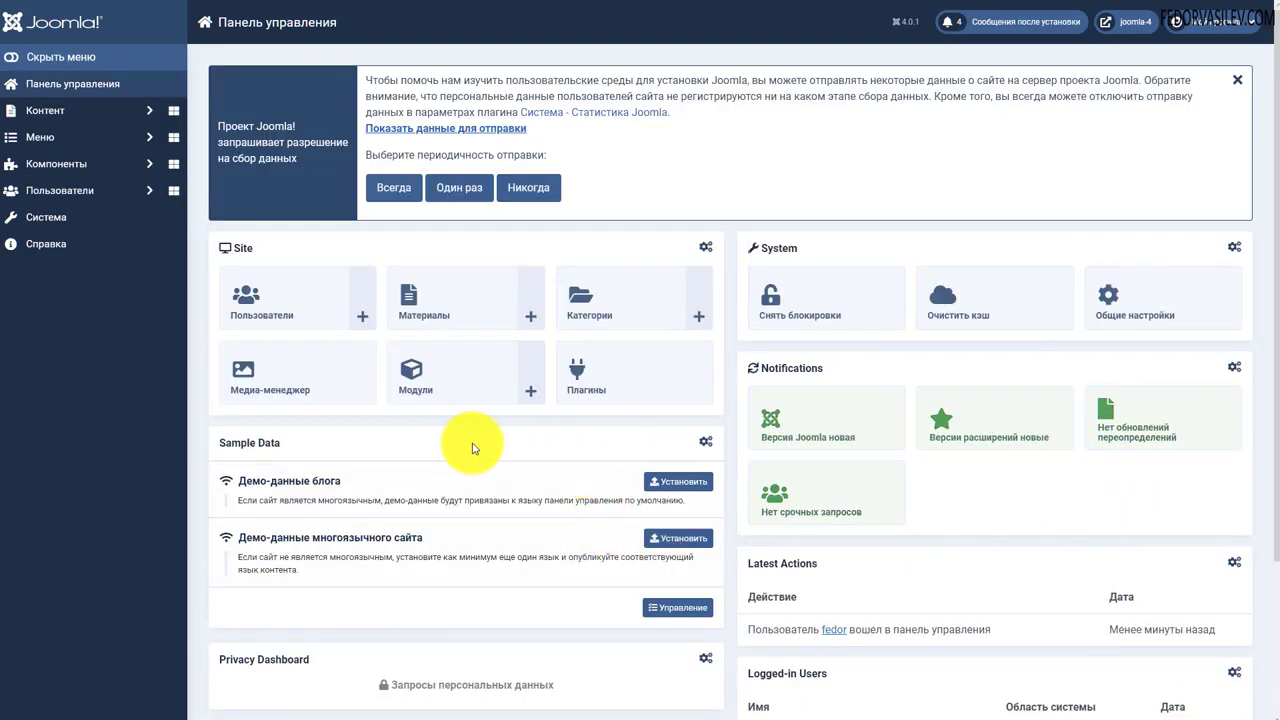
Look over the control panel dashboard and open the joomla-4 site's front end.
scroll(470, 445, down, 3)
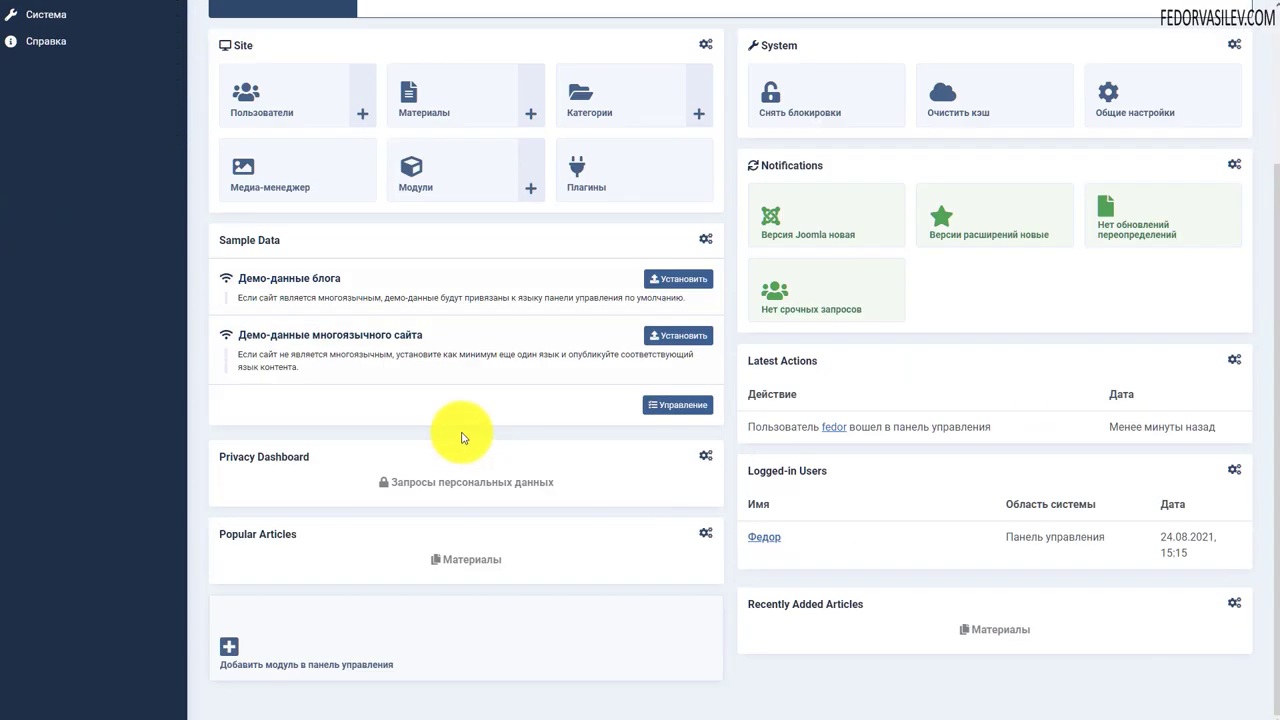
scroll(462, 437, up, 3)
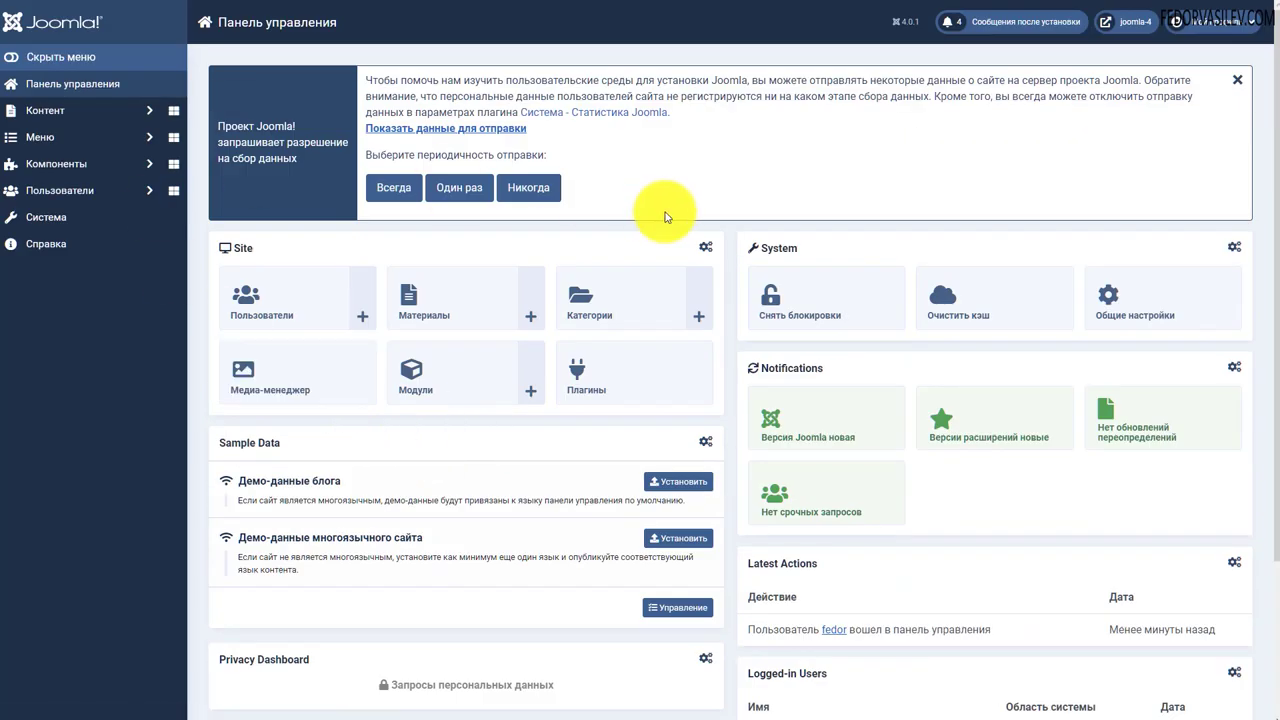
click(1128, 33)
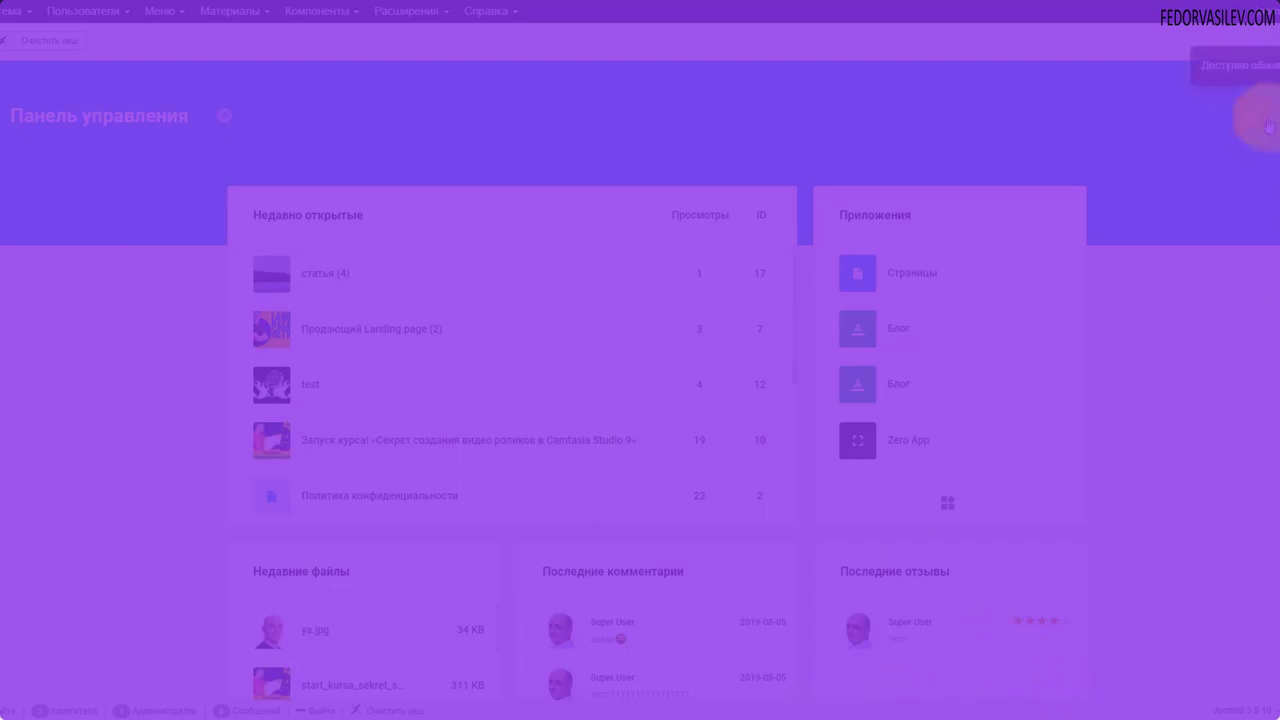
click(1255, 116)
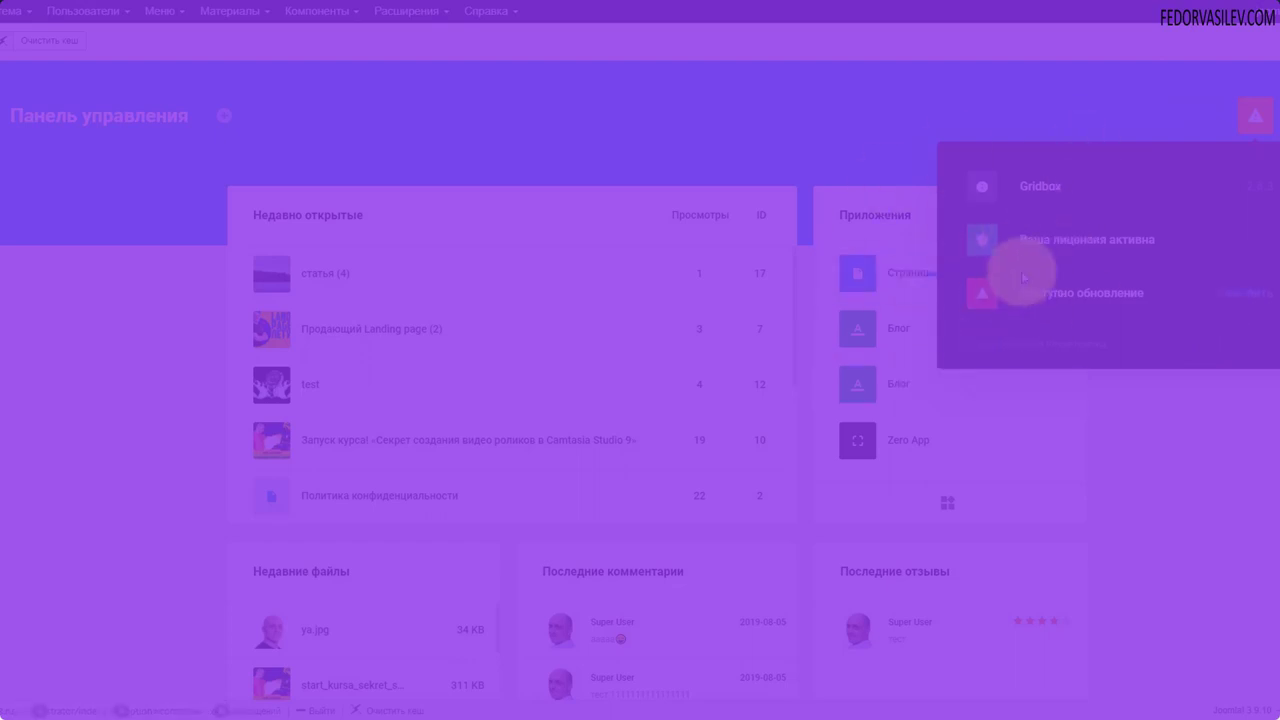
click(1051, 251)
click(857, 440)
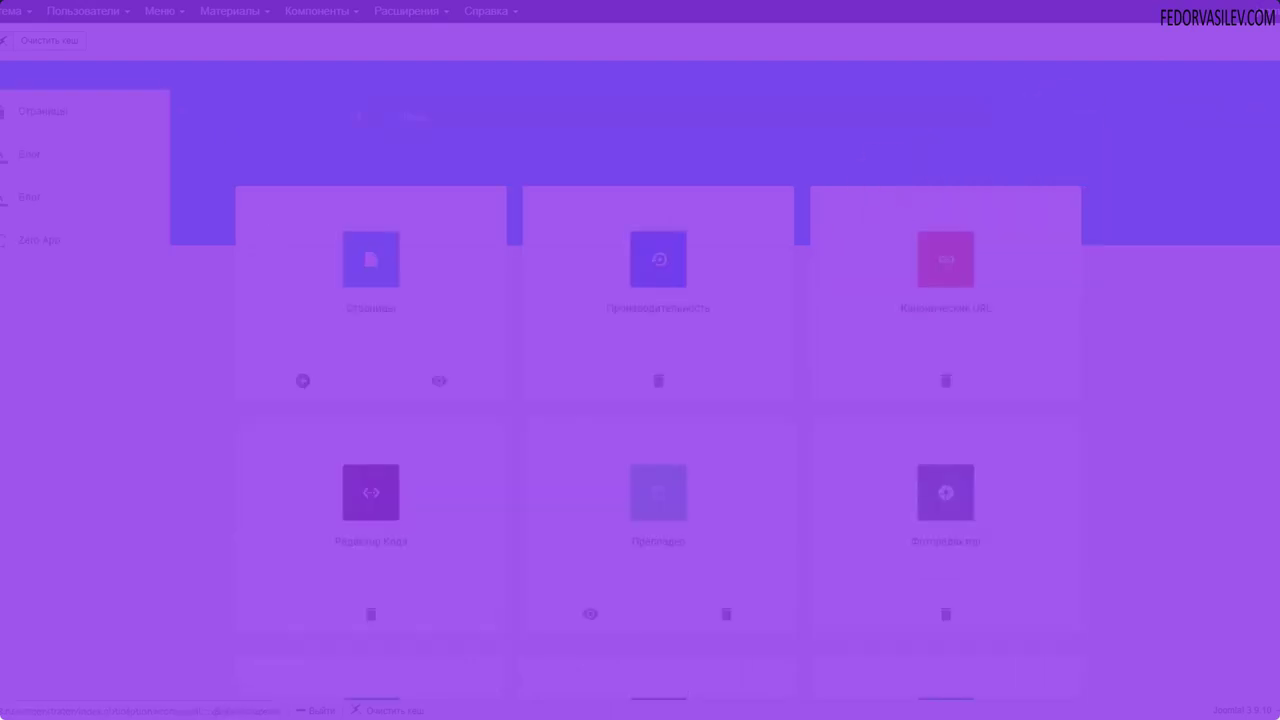
click(23, 240)
click(381, 430)
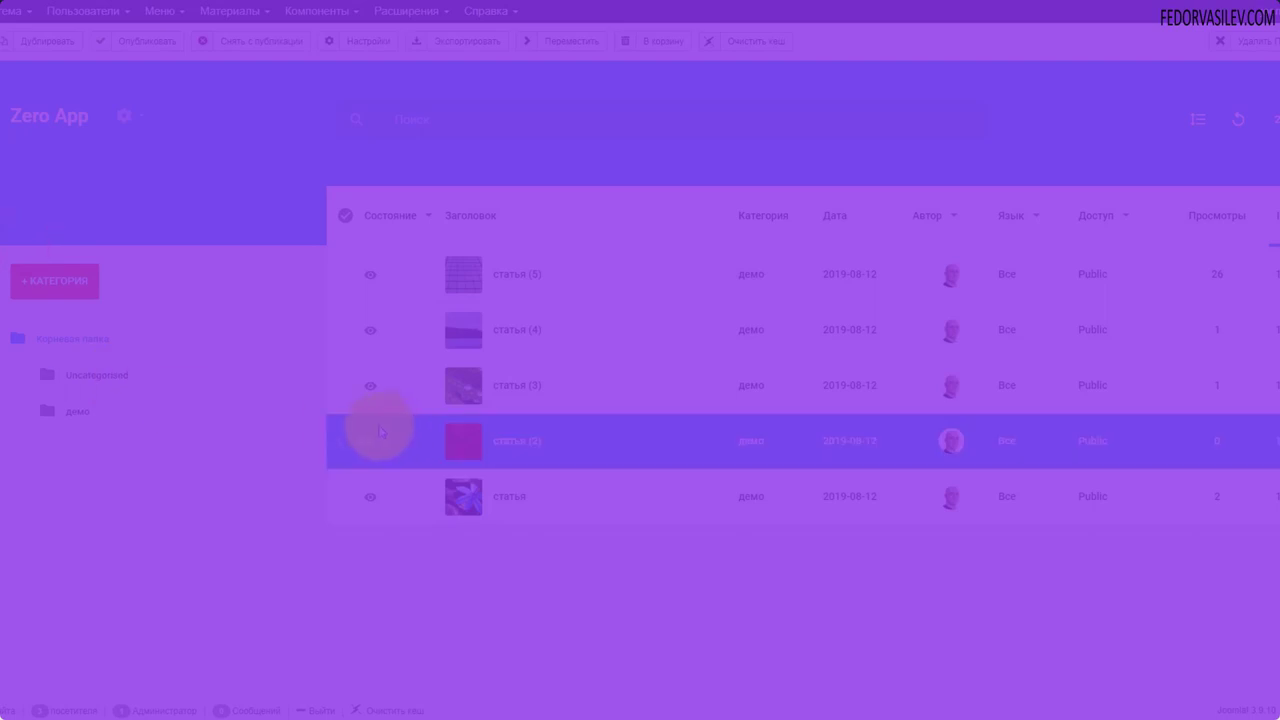
click(124, 116)
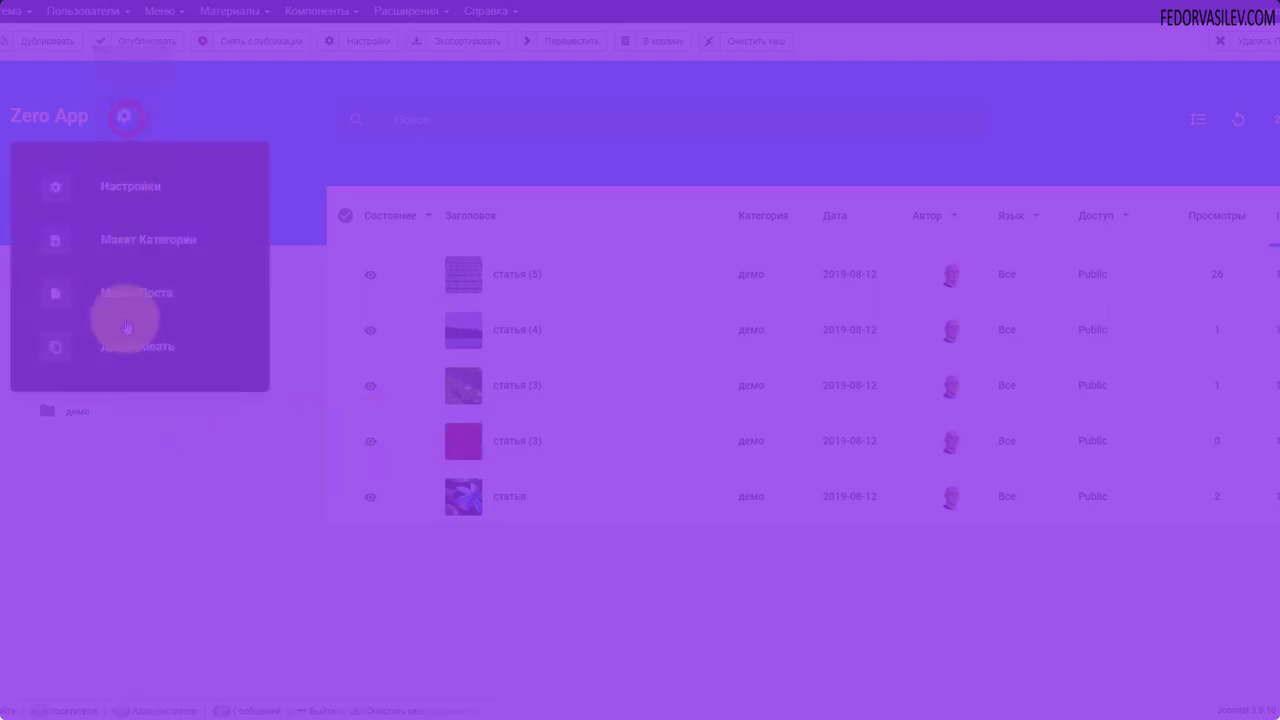